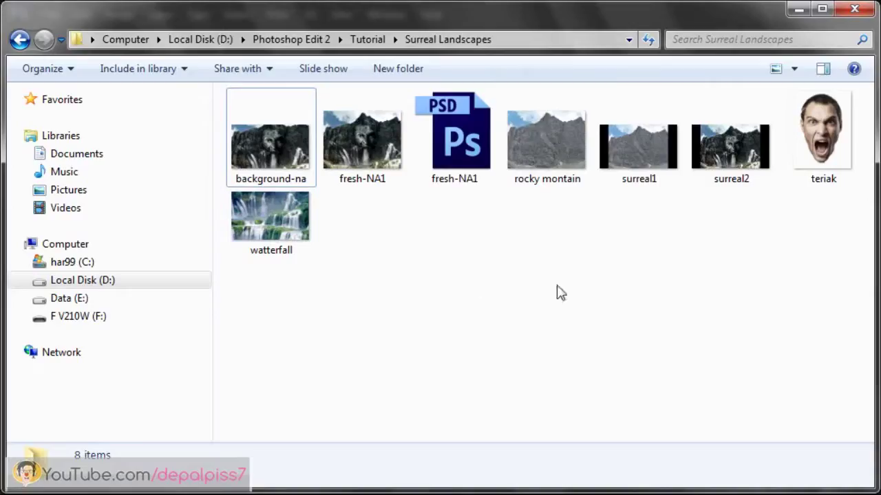
- Open the teriak face image from Windows Explorer in Adobe Photoshop CS6
double_click(807, 137)
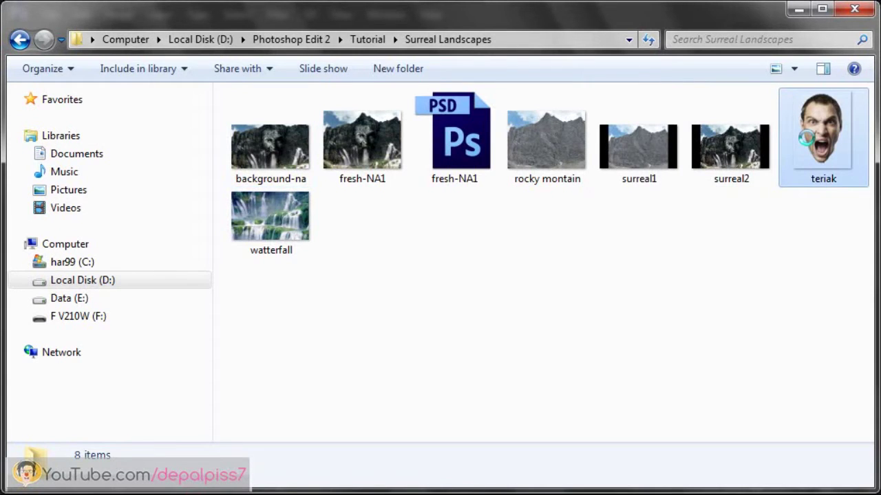
right_click(807, 138)
mouse_move(688, 288)
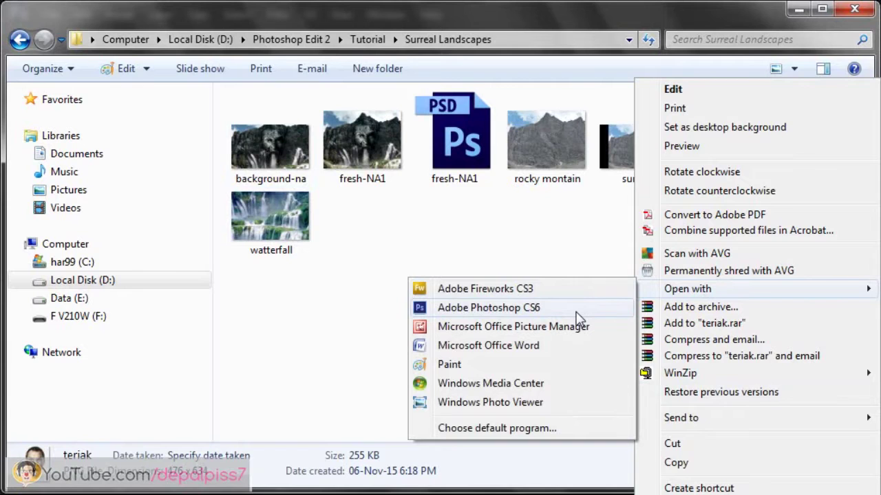
left_click(577, 310)
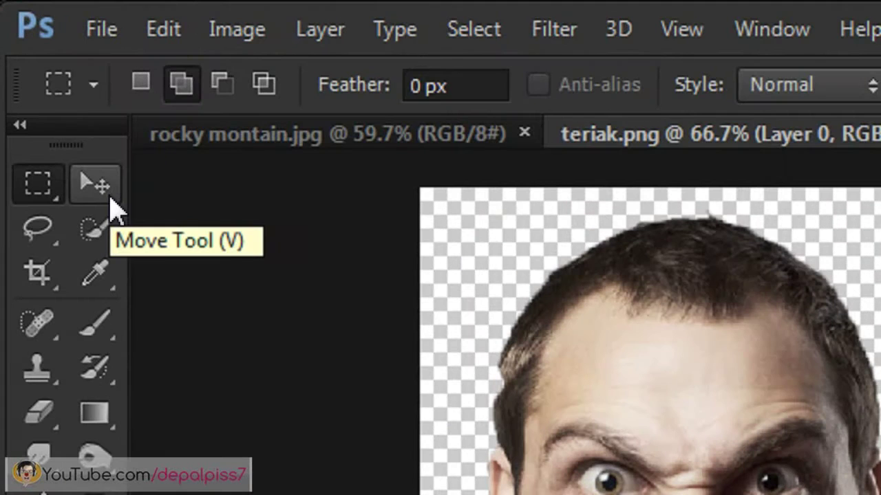
- Move the teriak face into rocky montain.jpg as Layer 1, centre it on the cliff, and close teriak.png
left_click(55, 97)
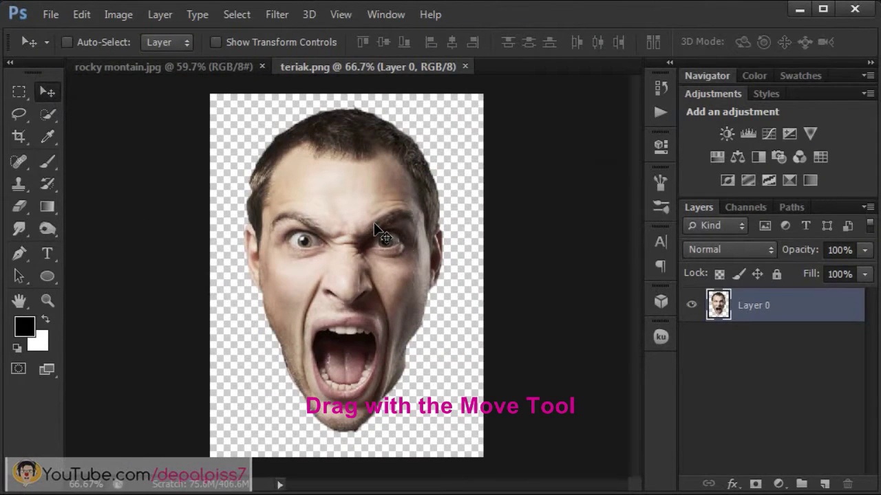
left_click_drag(374, 228, 340, 234)
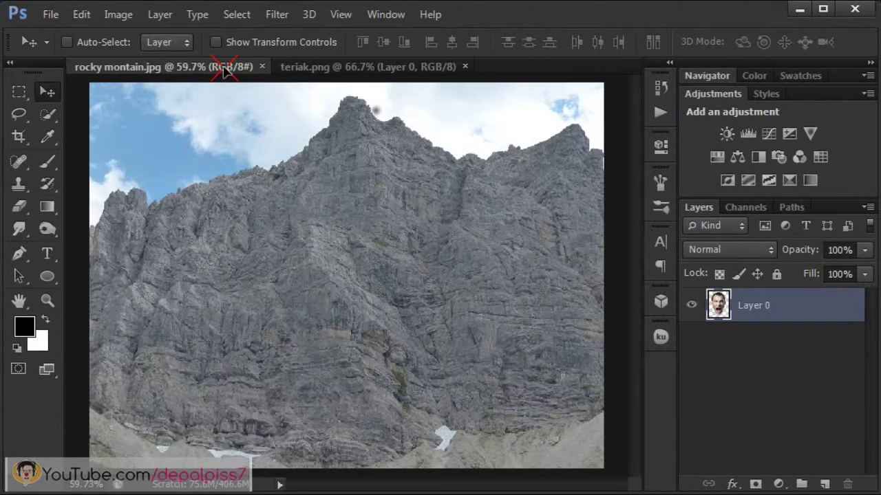
mouse_move(340, 232)
left_mouse_down()
mouse_move(400, 253)
mouse_move(406, 246)
left_mouse_up()
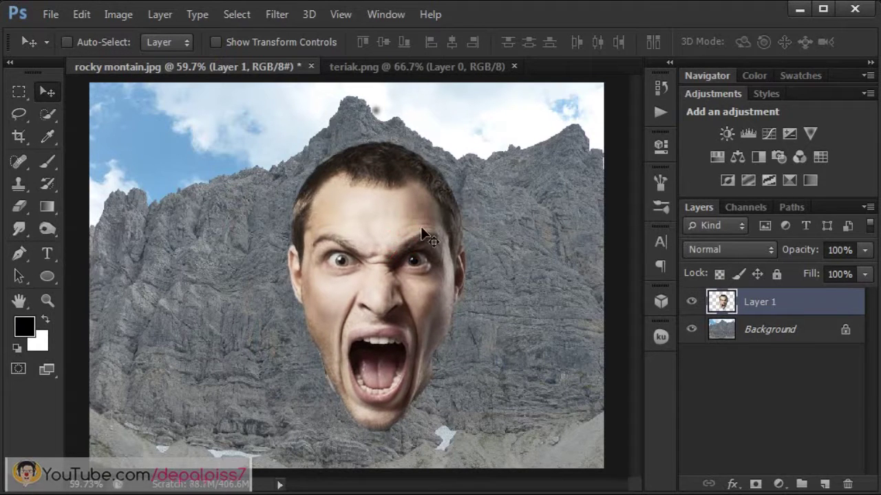
left_click(472, 67)
left_click(514, 67)
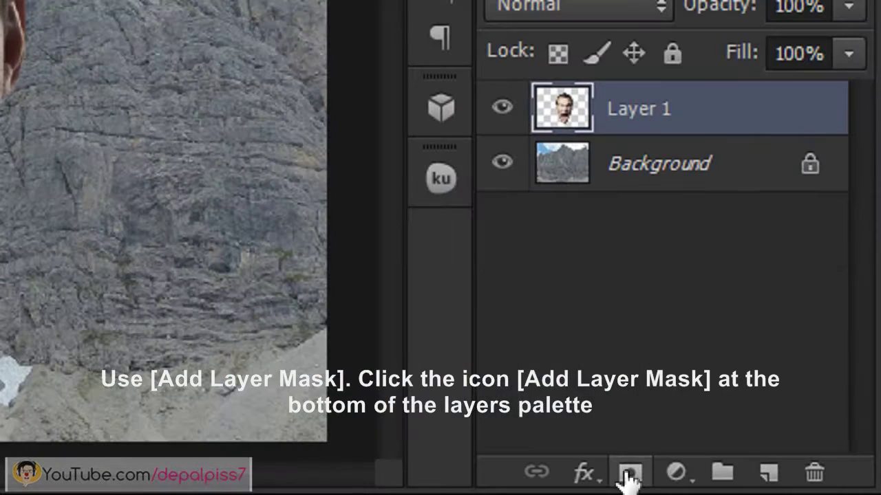
- Add a white layer mask to Layer 1 and choose the regular Eraser Tool at 29% opacity
left_click(629, 474)
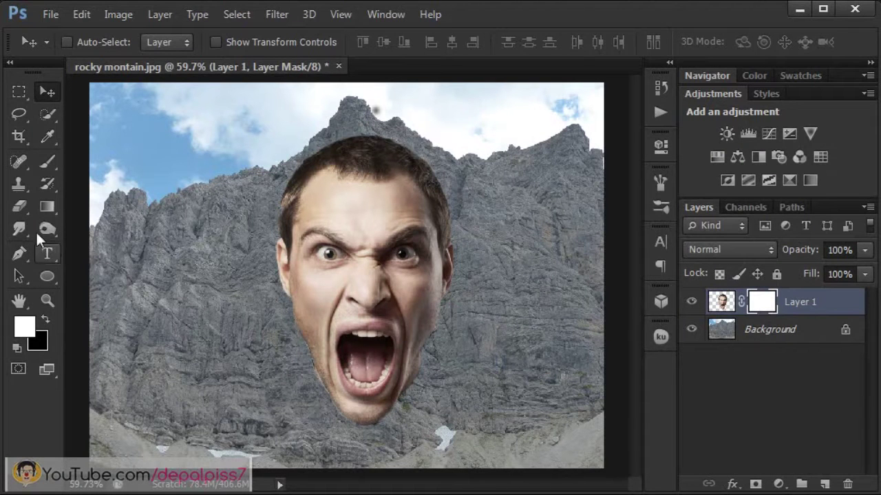
left_click(19, 207)
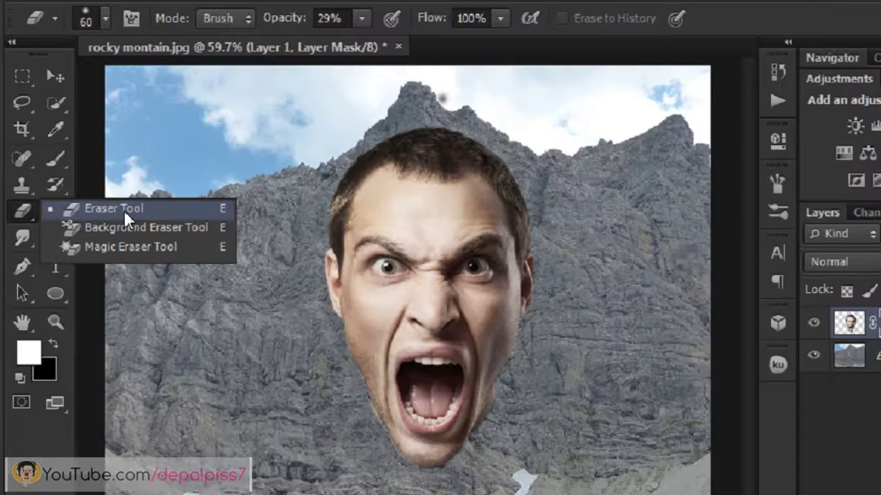
left_click(123, 210)
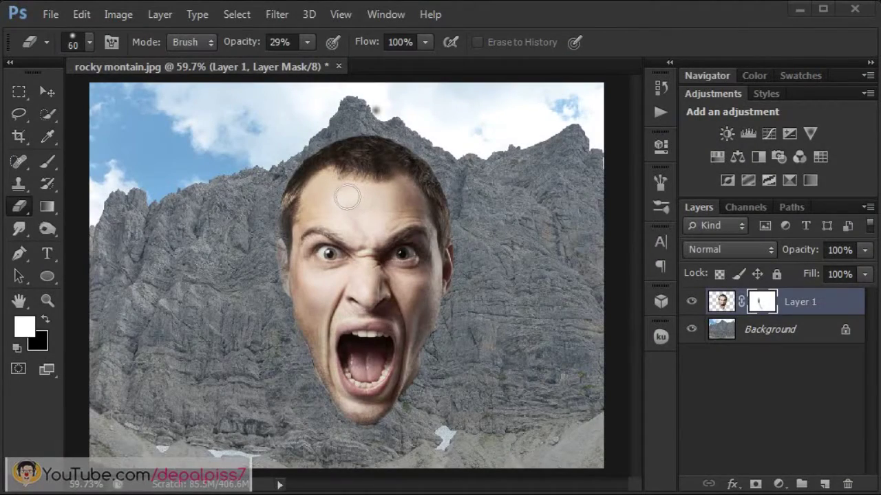
- Hide the forehead on Layer 1's mask, then restore the forehead skin and hairline with swapped colours
left_click(377, 210)
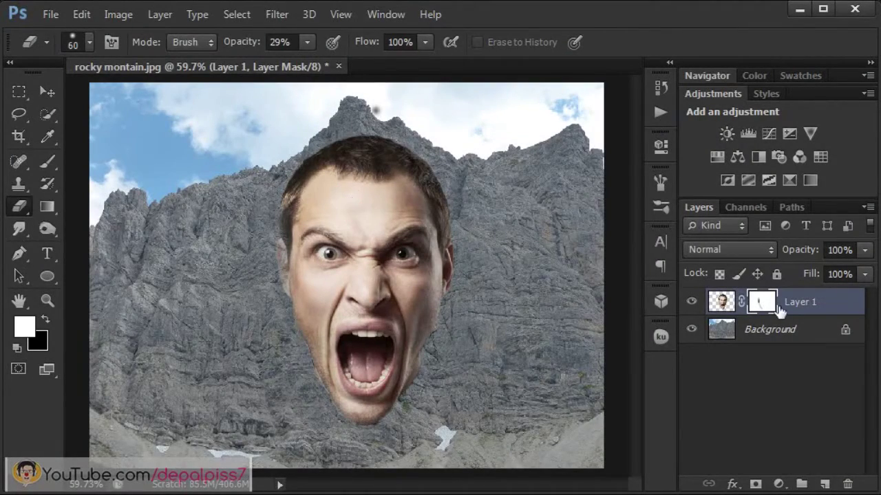
mouse_move(335, 191)
left_mouse_down()
mouse_move(359, 208)
mouse_move(303, 156)
mouse_move(321, 148)
mouse_move(310, 142)
mouse_move(307, 165)
mouse_move(279, 137)
left_mouse_up()
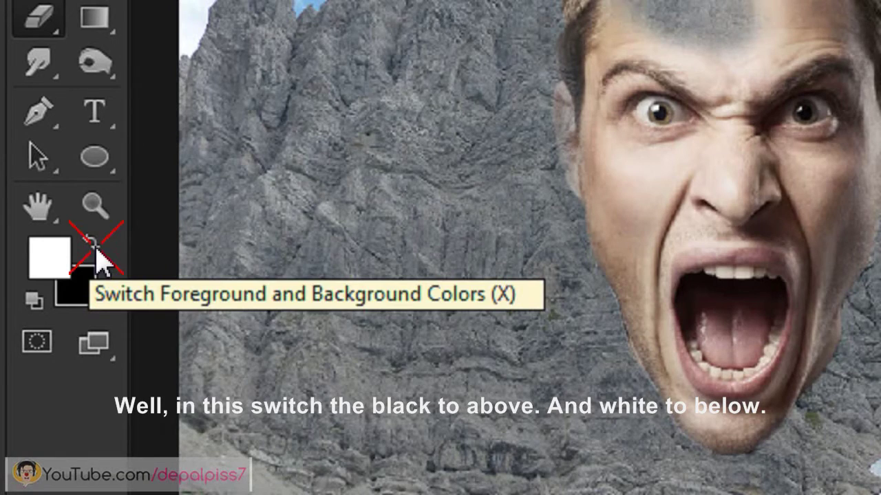
left_click(95, 246)
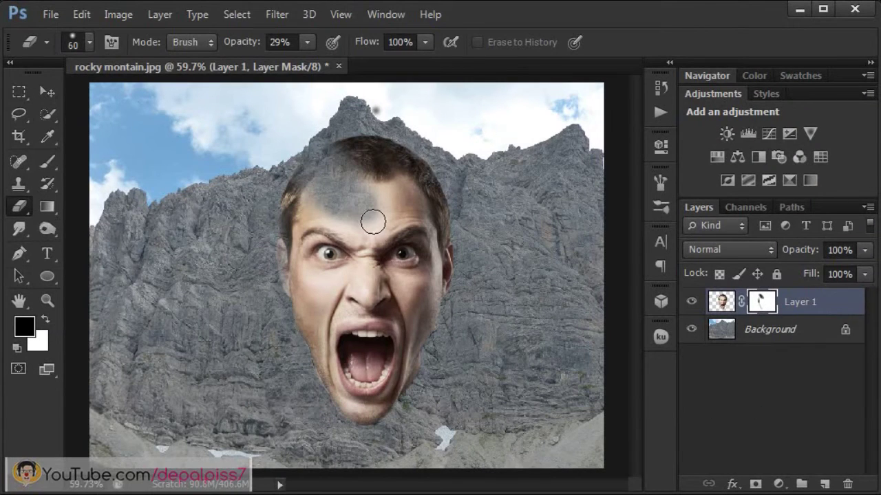
mouse_move(324, 190)
left_mouse_down()
mouse_move(339, 188)
mouse_move(364, 221)
mouse_move(385, 216)
mouse_move(334, 196)
mouse_move(334, 179)
mouse_move(344, 177)
mouse_move(362, 206)
mouse_move(312, 195)
mouse_move(350, 173)
mouse_move(364, 197)
mouse_move(314, 190)
left_mouse_up()
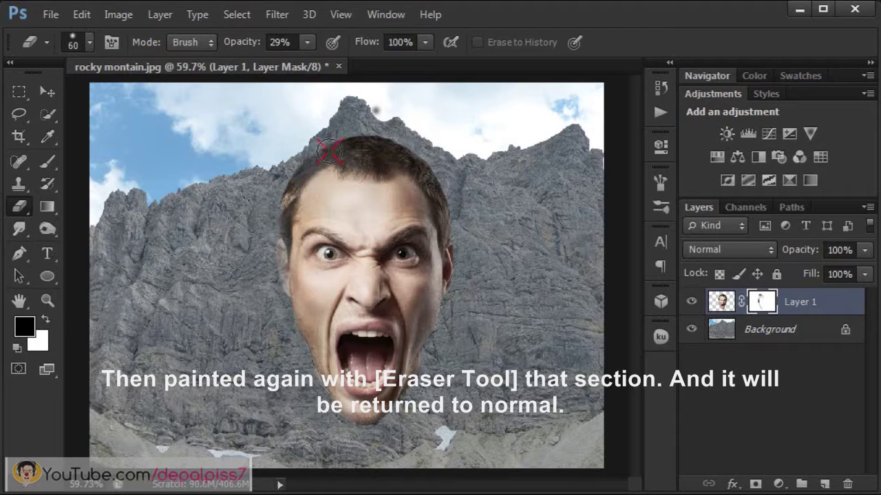
mouse_move(329, 151)
left_mouse_down()
mouse_move(318, 173)
mouse_move(359, 186)
mouse_move(356, 158)
mouse_move(298, 149)
mouse_move(350, 157)
mouse_move(322, 137)
mouse_move(374, 202)
mouse_move(350, 161)
mouse_move(305, 190)
left_mouse_up()
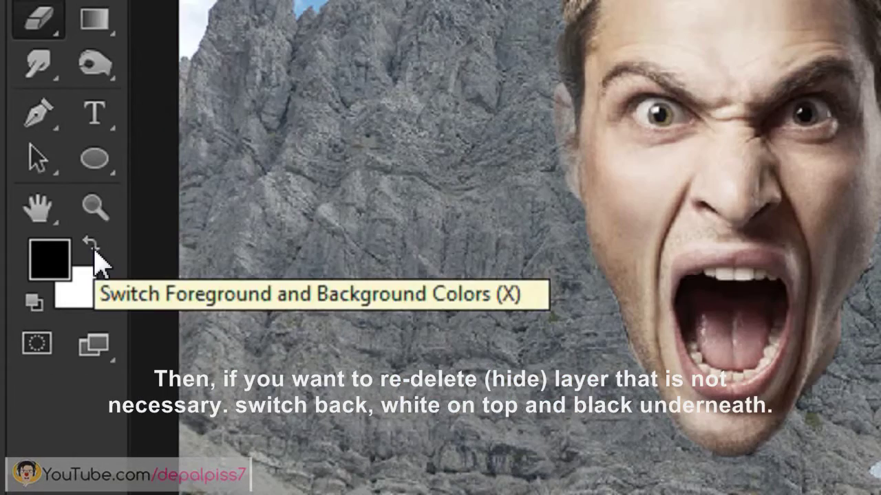
- Hide the jaw edge and the hair outline around the head into the rock
left_click(94, 248)
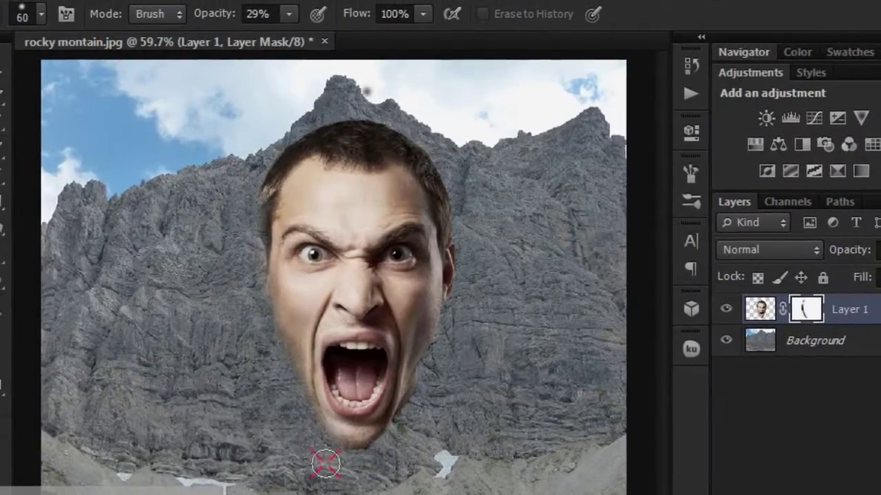
left_click_drag(324, 460, 403, 436)
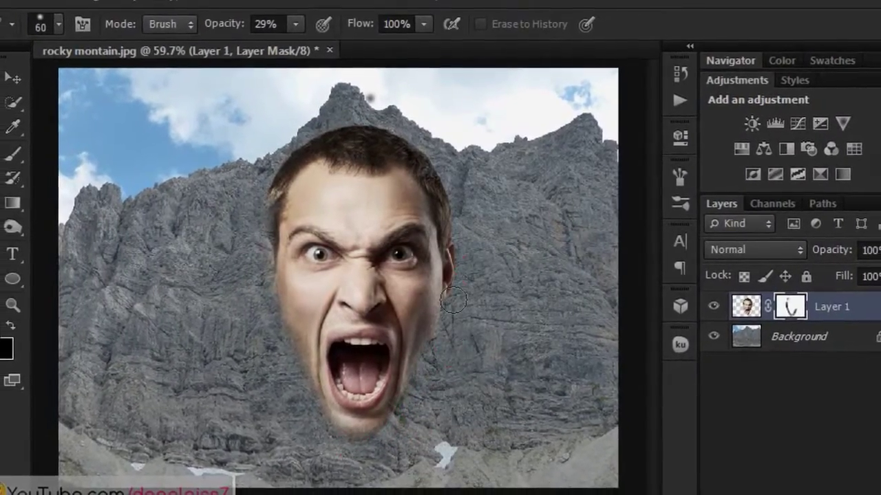
mouse_move(432, 186)
left_mouse_down()
mouse_move(291, 139)
mouse_move(383, 131)
left_mouse_up()
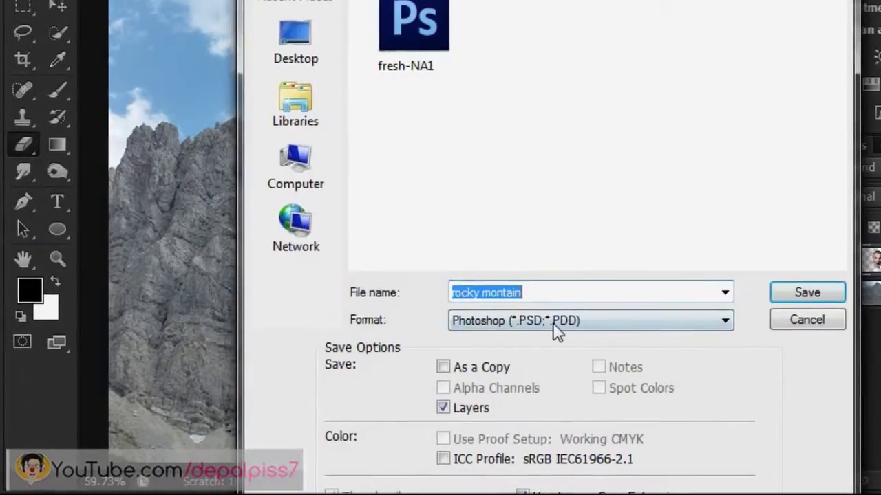
- Append 'a' to the file name and save as Photoshop PSD fresh-NA1a.psd
left_click(521, 307)
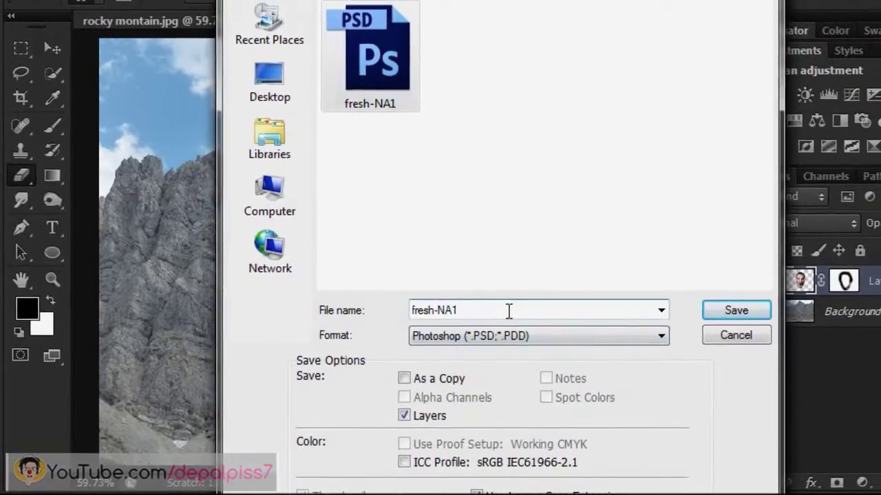
type("a")
left_click(752, 306)
left_click(674, 115)
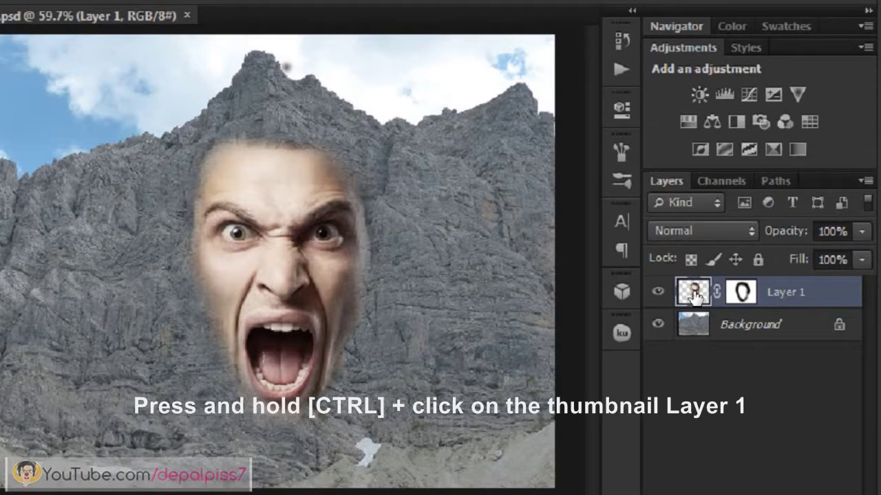
- Copy the Background rock within Layer 1's face outline to Layer 2 and move it to the top
left_click(562, 251, "ctrl")
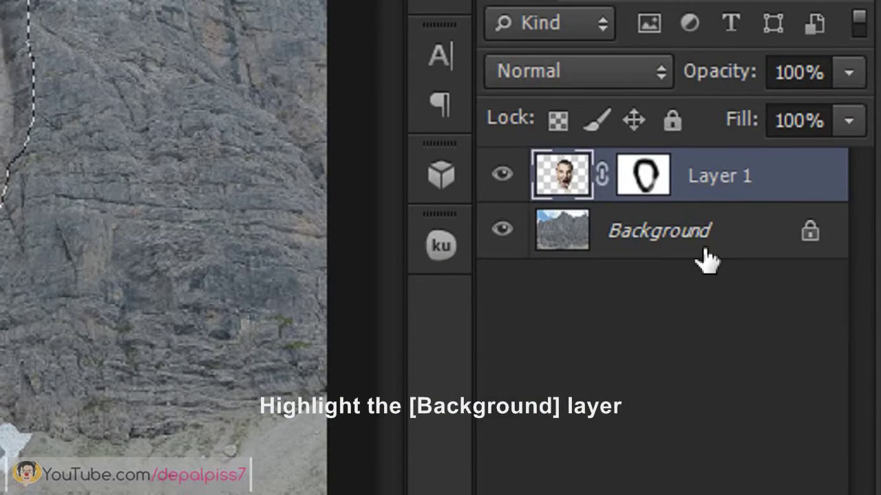
left_click(706, 255)
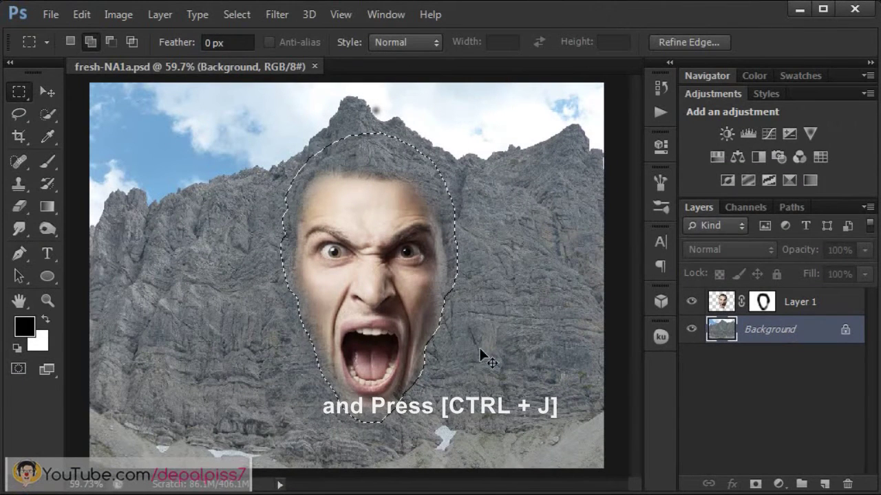
key("ctrl+j")
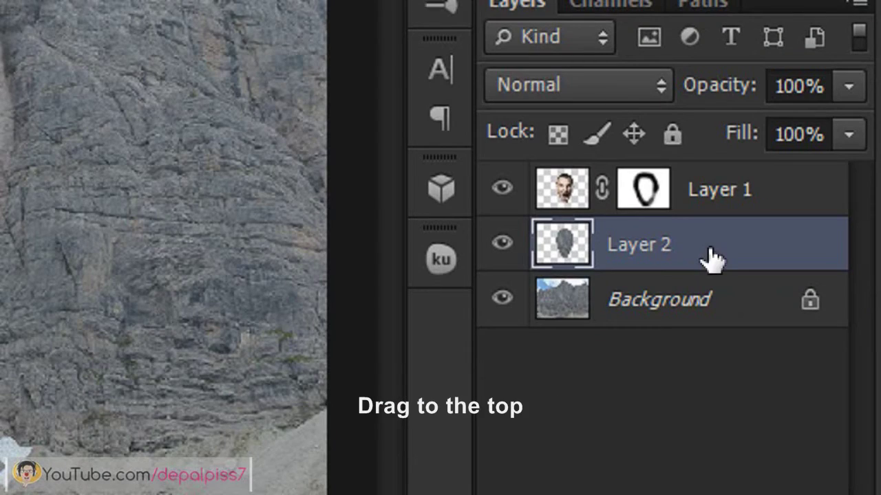
left_click_drag(795, 335, 793, 301)
left_click_drag(709, 187, 711, 195)
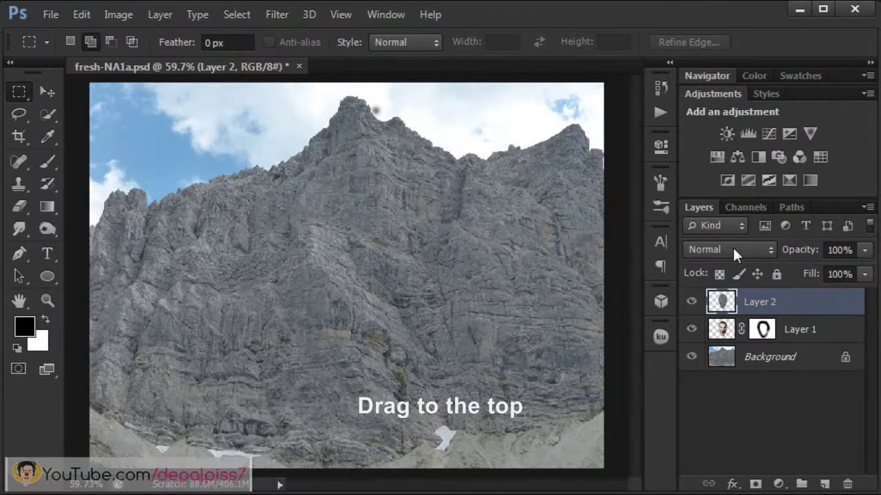
- Set Layer 2 to Linear Light, duplicate it, and set Layer 2 copy to Color blend mode
left_click(733, 249)
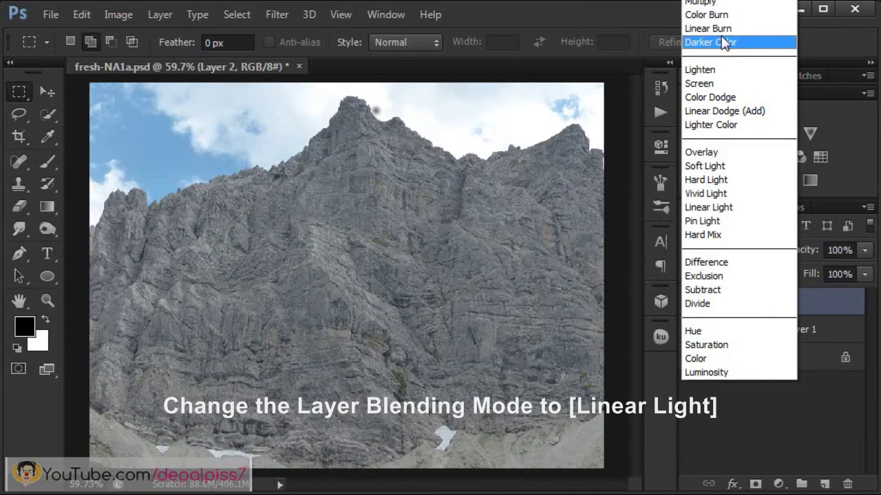
left_click(709, 207)
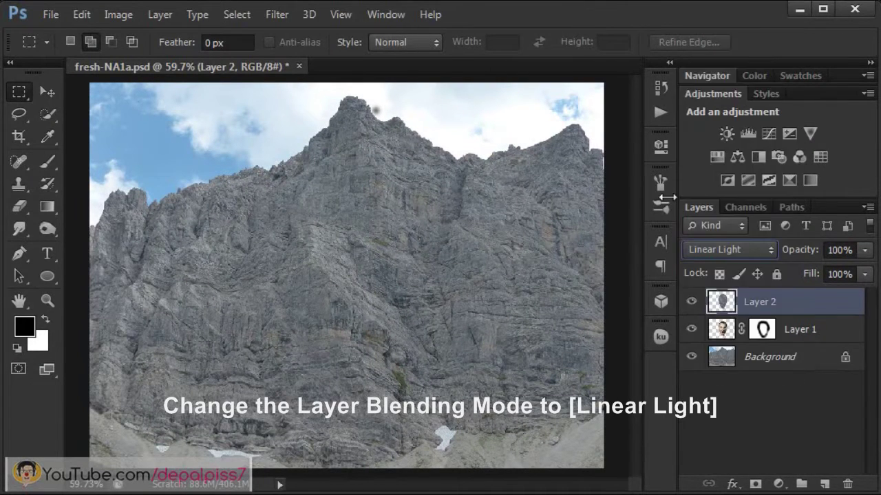
left_click(762, 310)
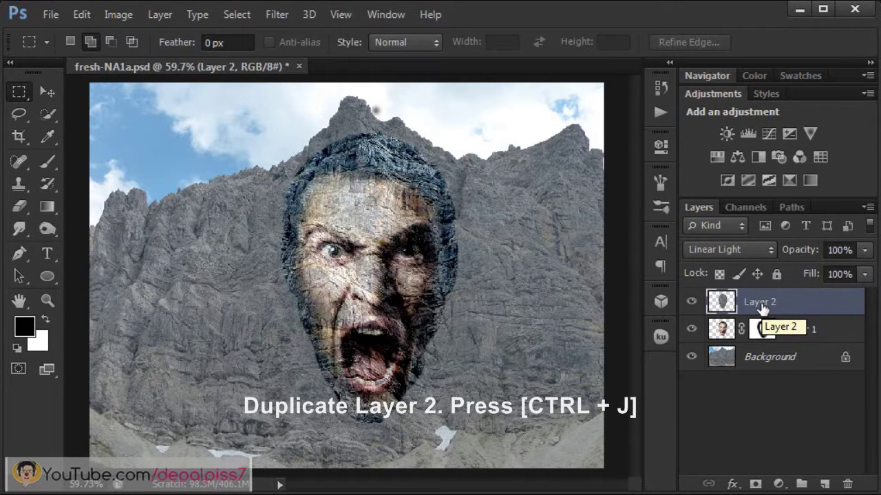
key("ctrl+j")
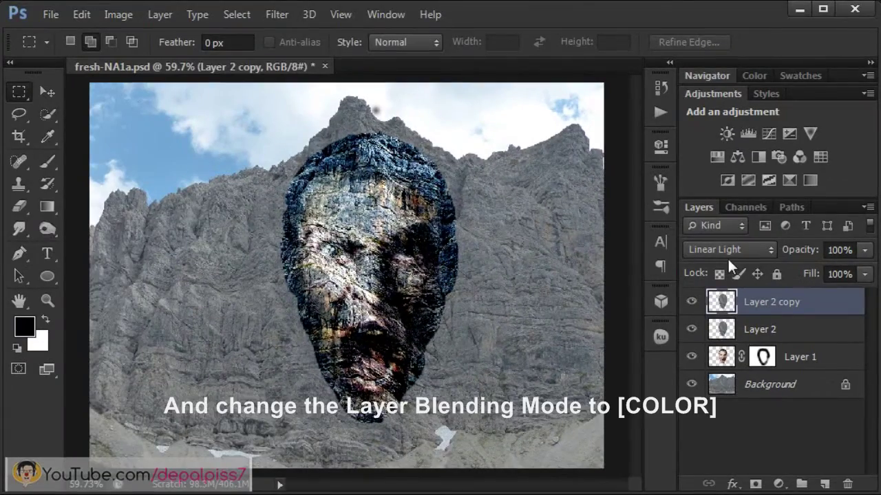
left_click(727, 249)
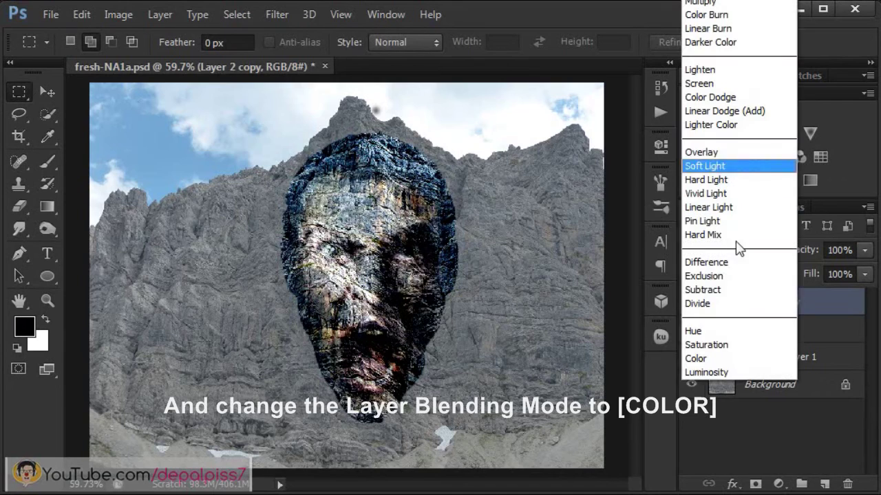
left_click(742, 359)
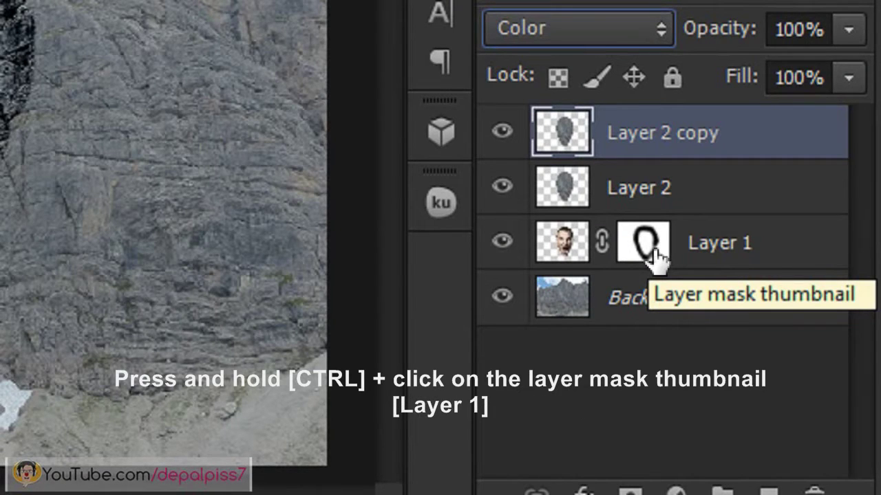
- Mask Layer 2 copy using Layer 1's face mask selection, then add an empty Layer 3 above
left_click(653, 251, "ctrl")
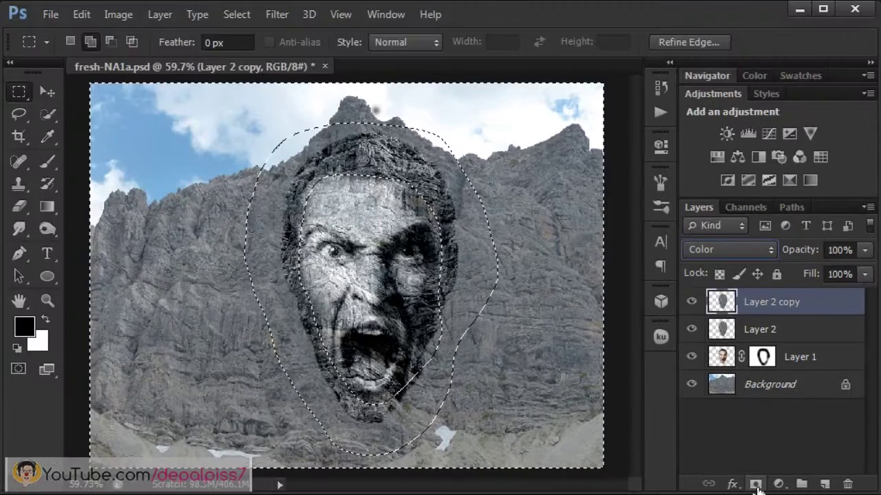
left_click(755, 484)
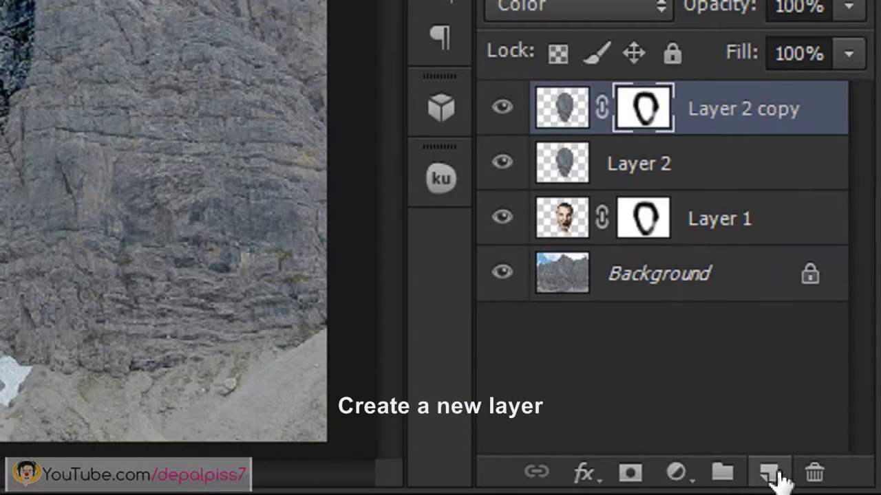
left_click(774, 471)
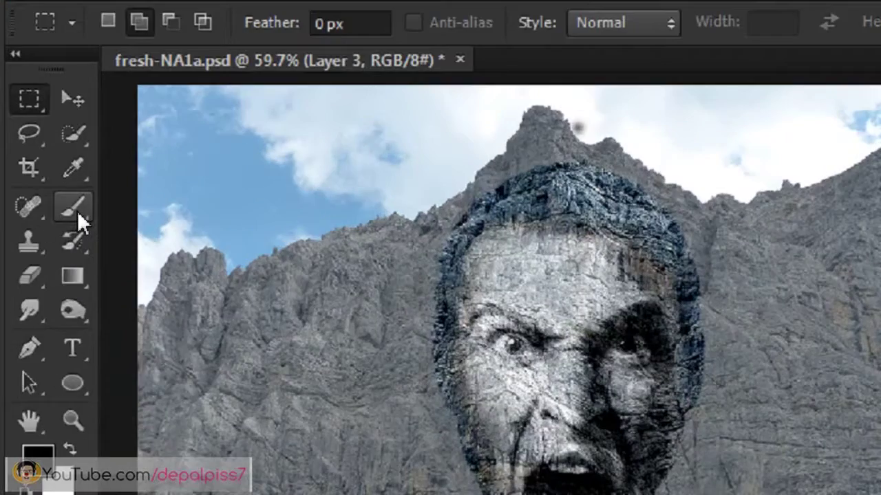
- Choose the standard Brush Tool at 34% opacity and set the foreground colour to black 000000
left_click(49, 162)
right_click(102, 253)
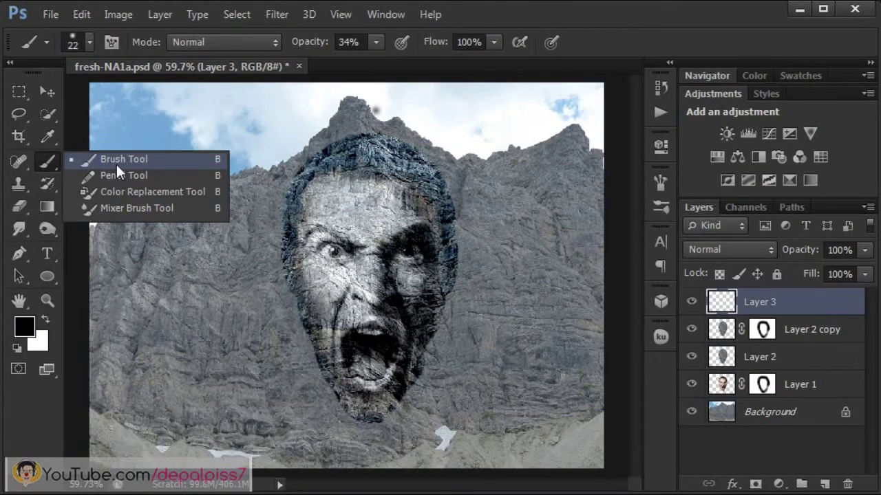
left_click(117, 164)
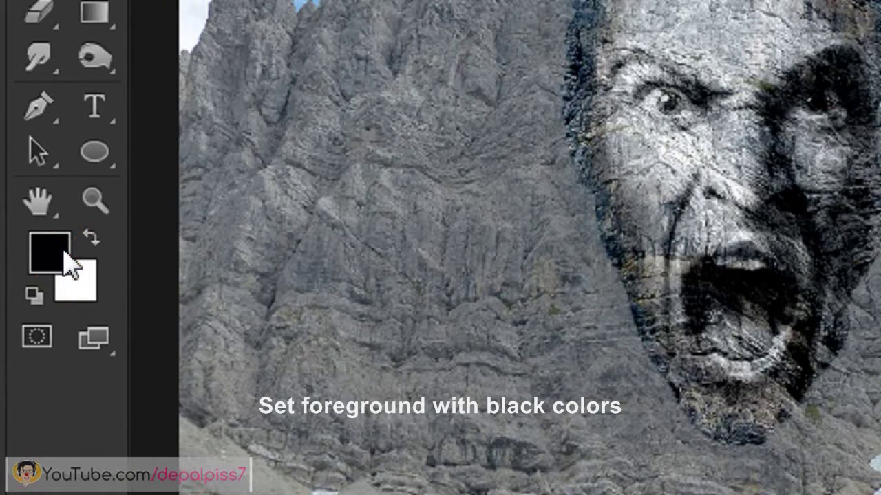
left_click(66, 254)
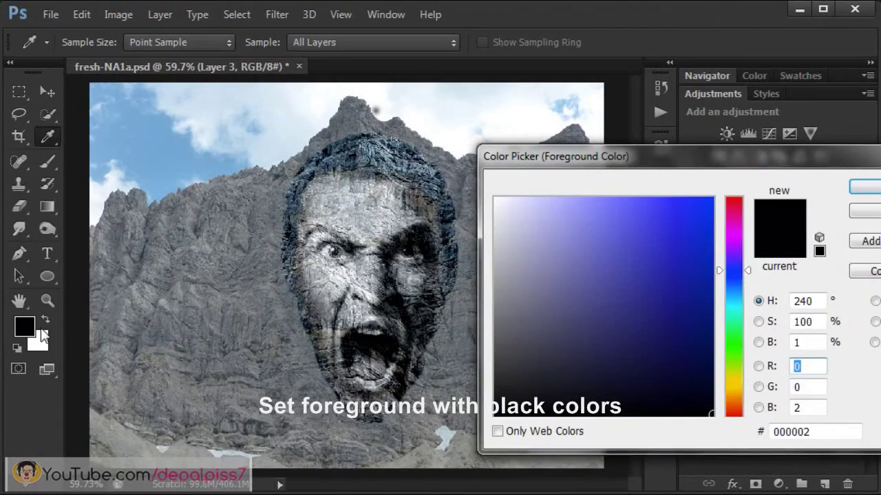
left_click(494, 416)
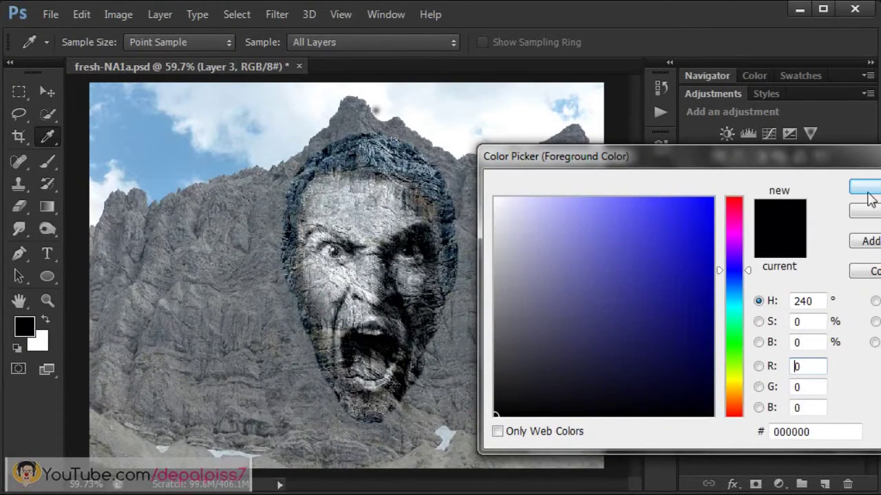
- Paint dark black pupils over both eyeballs of the stone face on Layer 3
key("Return")
key("b")
scroll(405, 276, "up", 3)
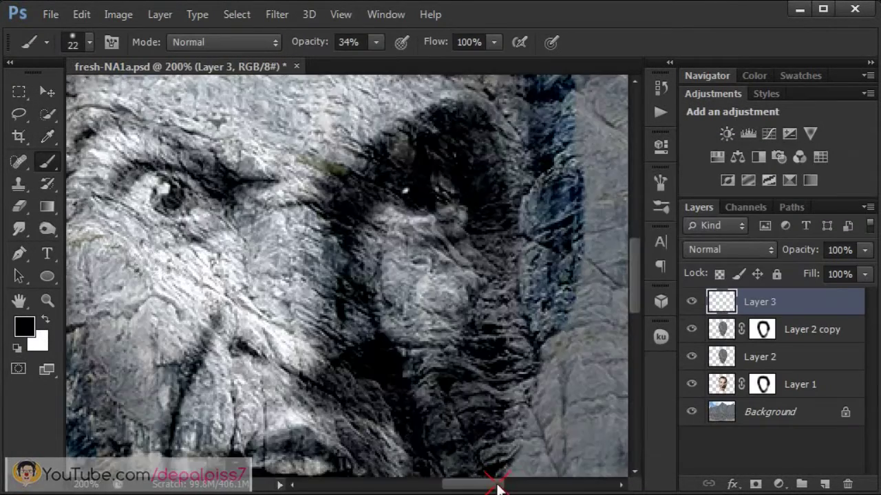
mouse_move(165, 191)
left_mouse_down()
mouse_move(168, 202)
mouse_move(177, 193)
left_mouse_up()
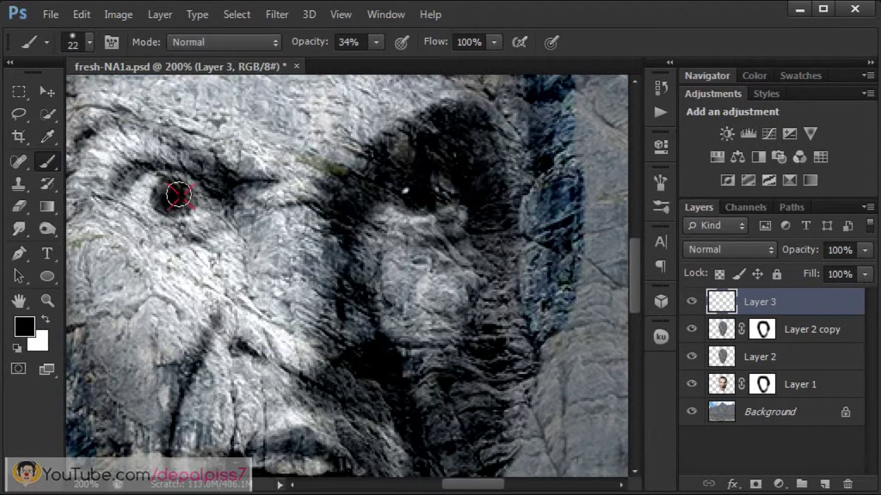
left_click_drag(403, 204, 415, 196)
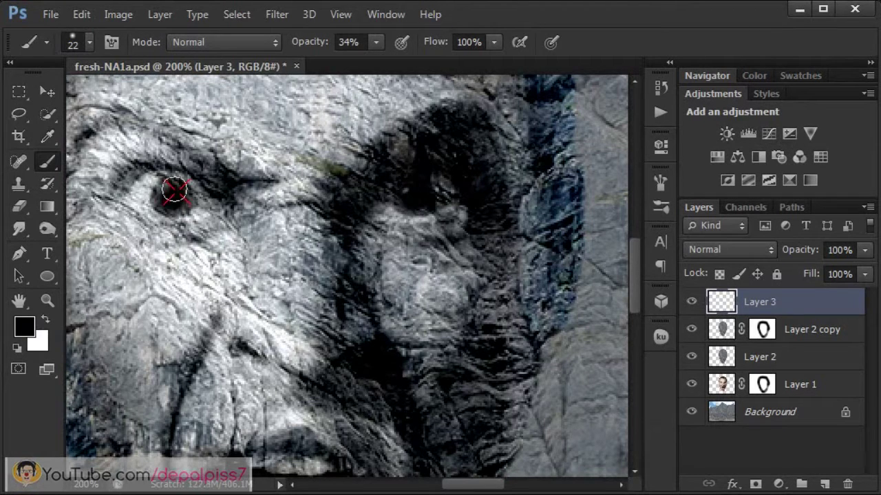
left_click_drag(173, 190, 172, 193)
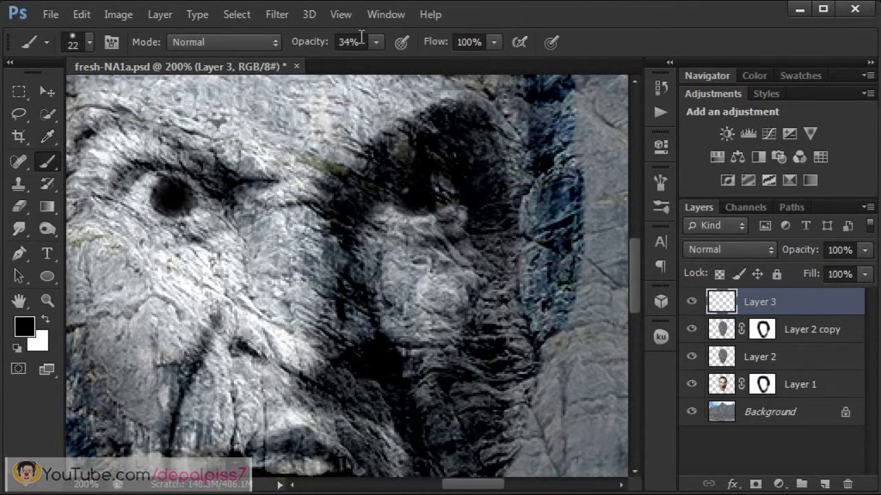
key("ctrl+0")
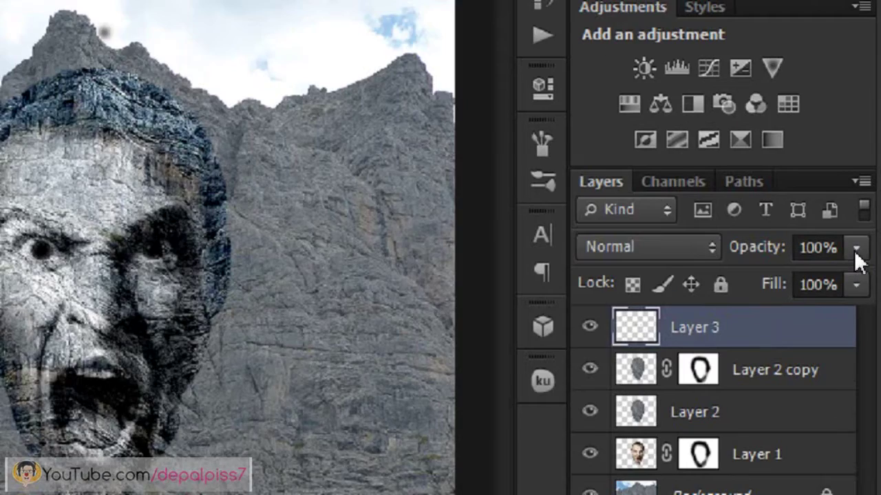
- Reduce Layer 3's opacity to 76% to blend the dark painted eyes into the stone
left_click(865, 252)
left_click_drag(834, 288, 802, 292)
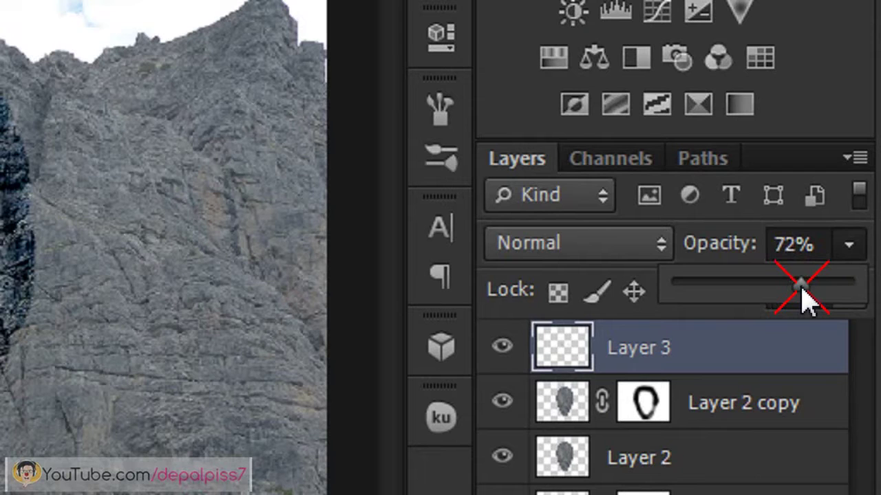
left_click(792, 237)
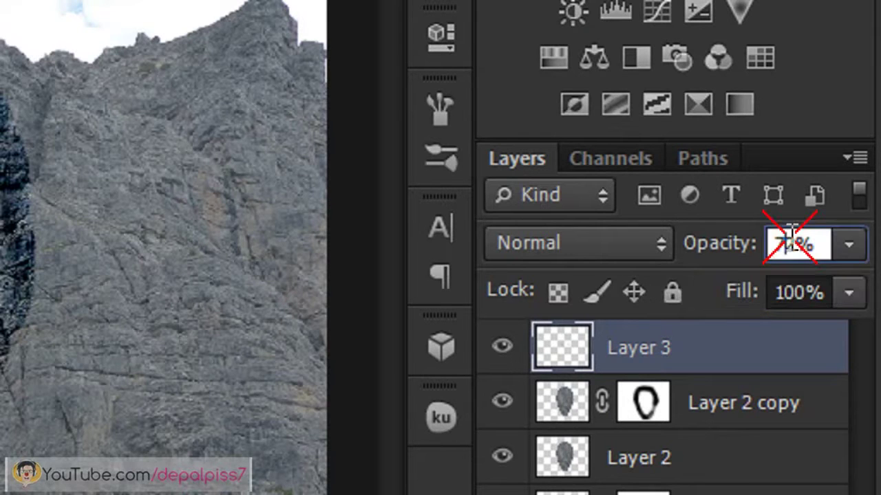
left_click(794, 240)
type("6")
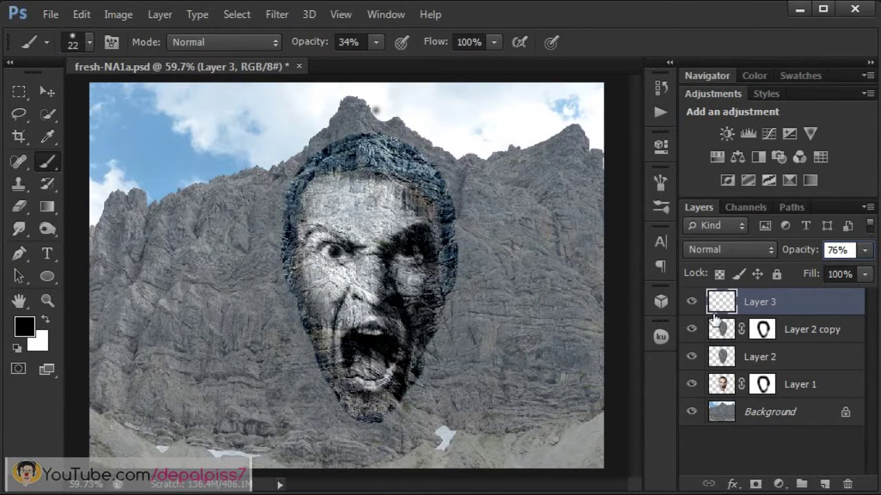
key("Return")
key("v")
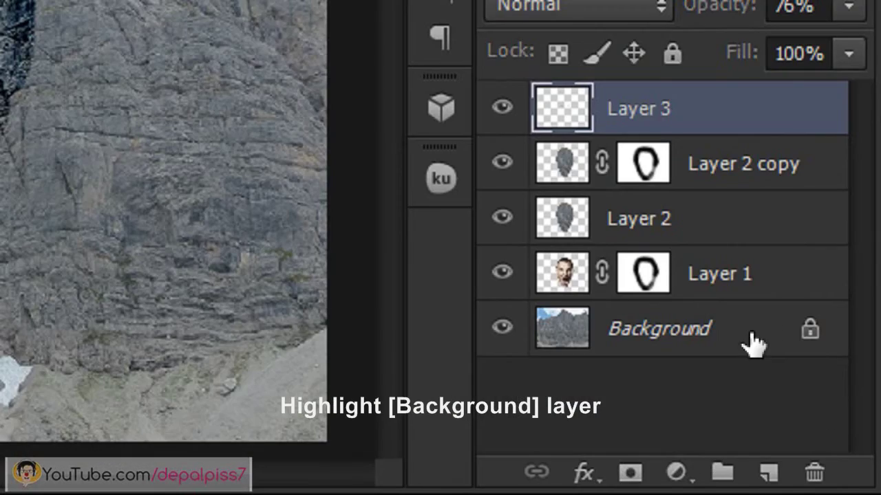
- Duplicate the Background to the stack's top in Linear Light mode with a white layer mask
left_click(752, 344)
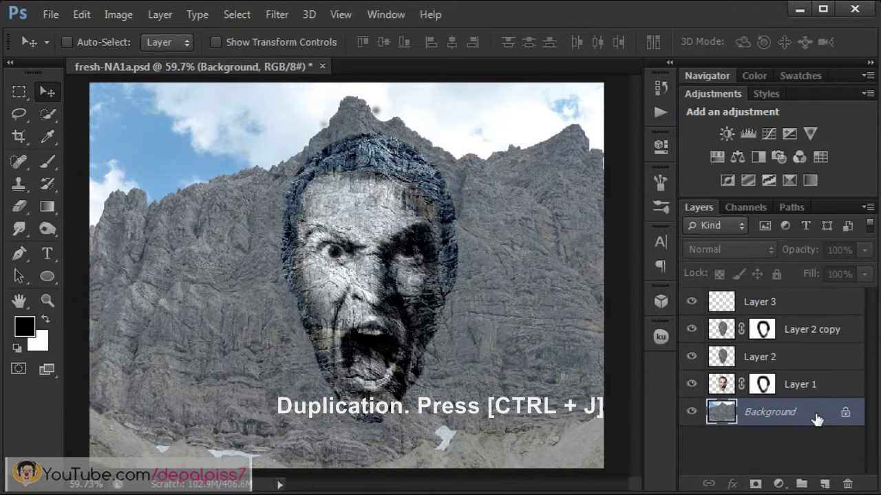
key("ctrl+j")
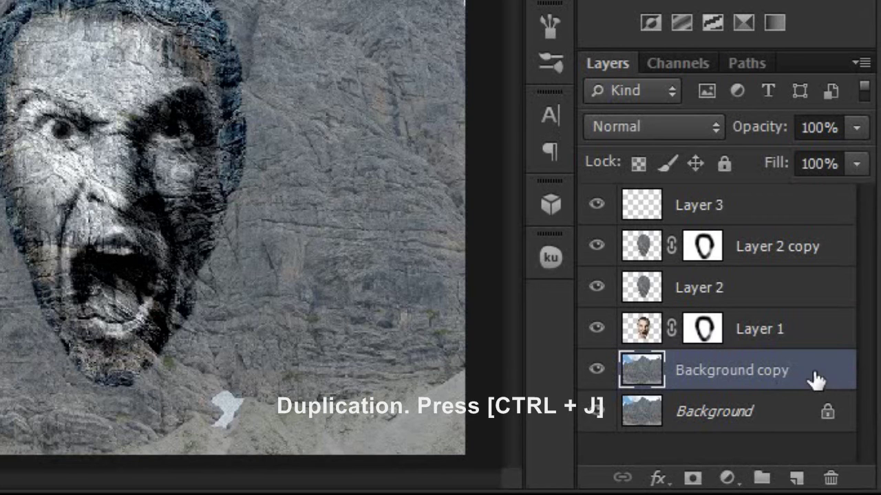
left_click_drag(814, 381, 770, 200)
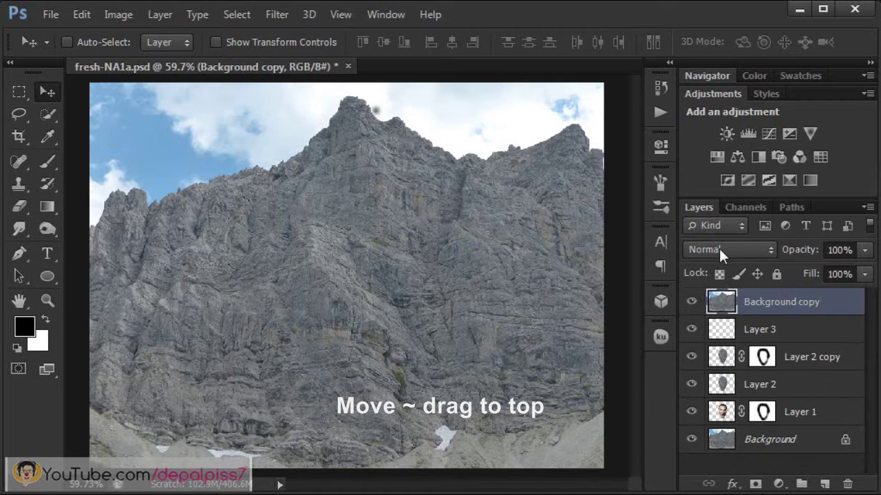
left_click(718, 248)
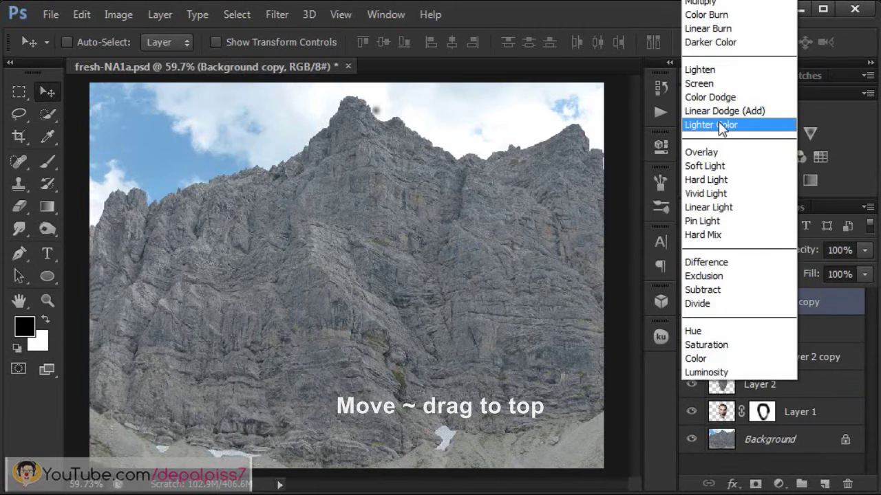
left_click(720, 206)
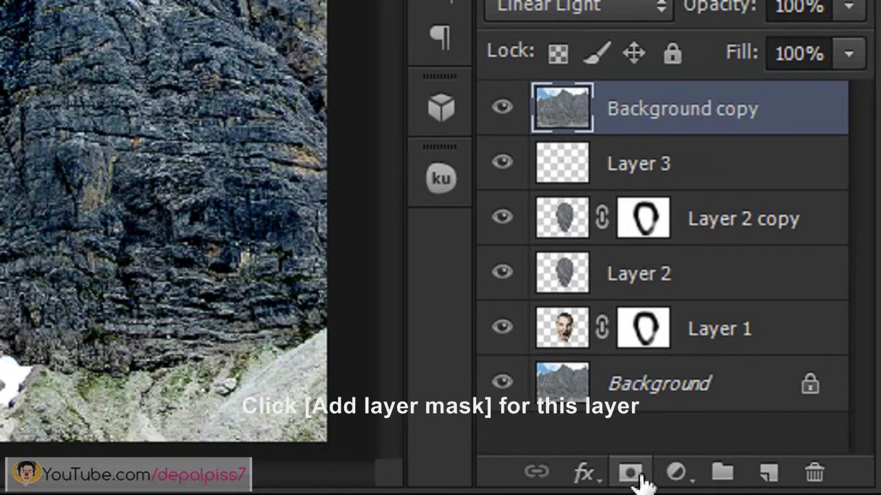
left_click(640, 479)
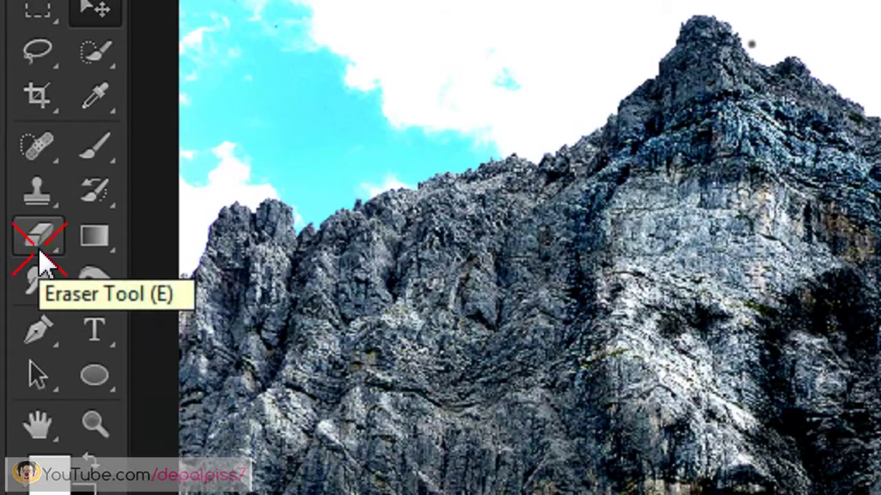
- Erase Background copy's mask over the upper-left sky and ridge with a 29% eraser
right_click(40, 252)
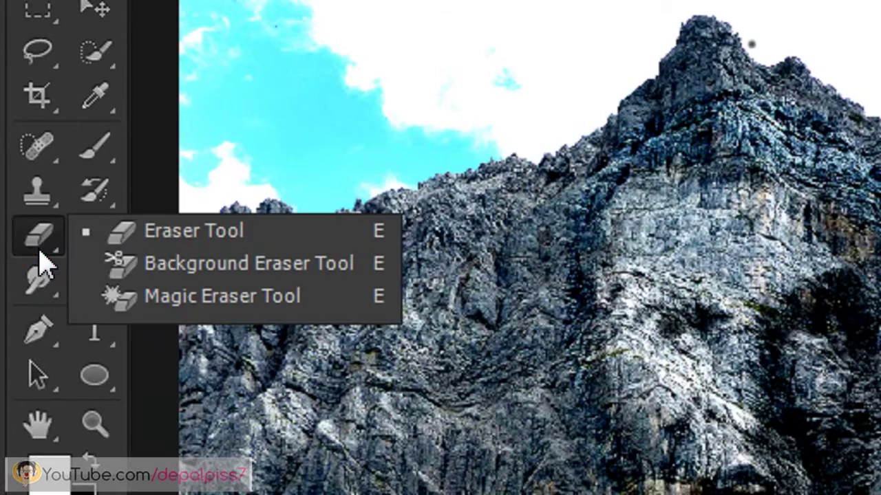
left_click(206, 237)
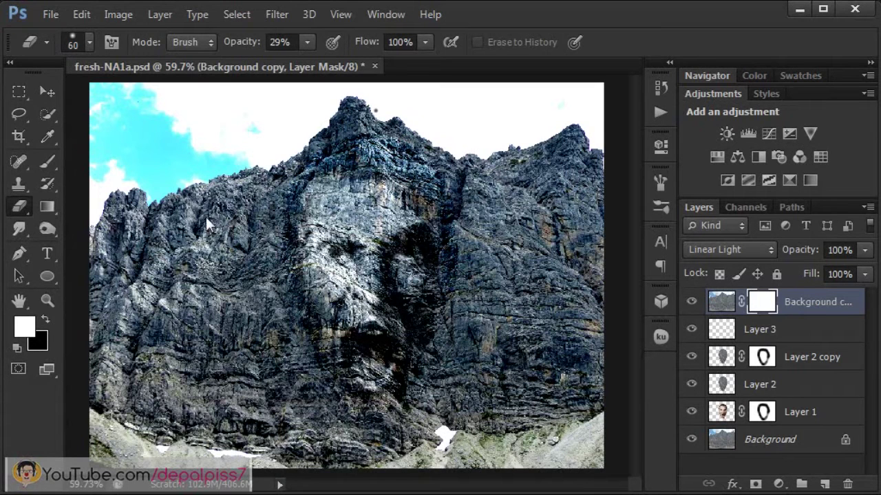
left_click(97, 227)
left_click_drag(97, 226, 285, 150)
left_click_drag(102, 157, 96, 99)
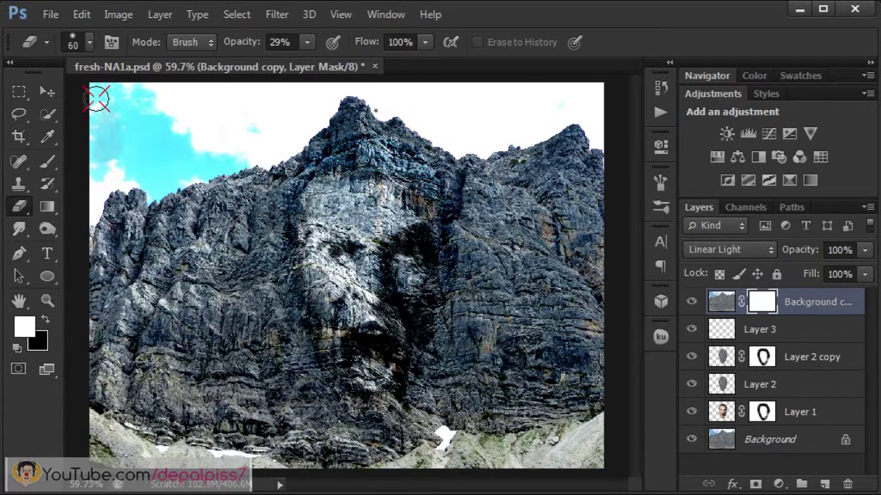
mouse_move(88, 181)
left_mouse_down()
mouse_move(135, 161)
mouse_move(134, 100)
left_mouse_up()
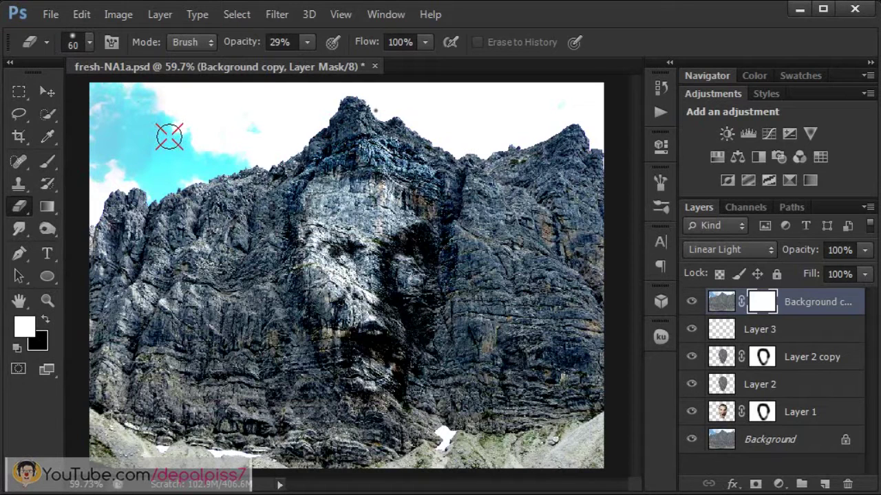
left_click_drag(151, 114, 108, 102)
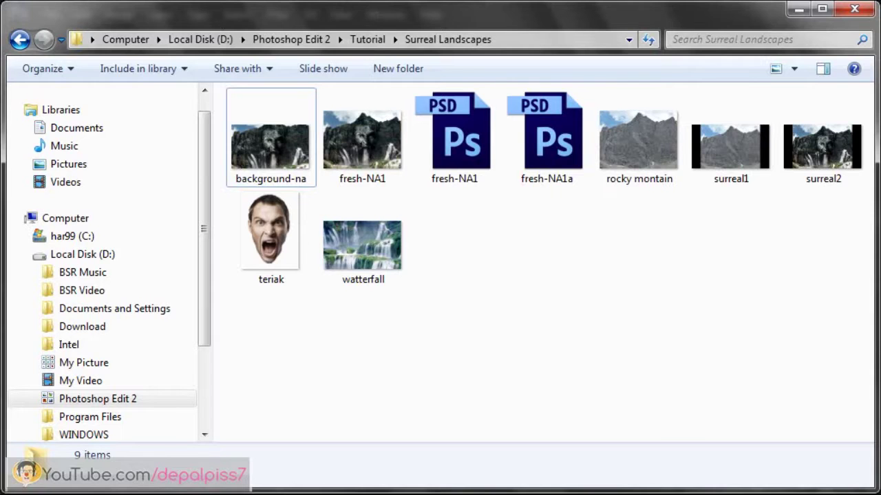
- Open waterfall.jpg in Adobe Photoshop CS6 from its right-click Open with menu
right_click(355, 234)
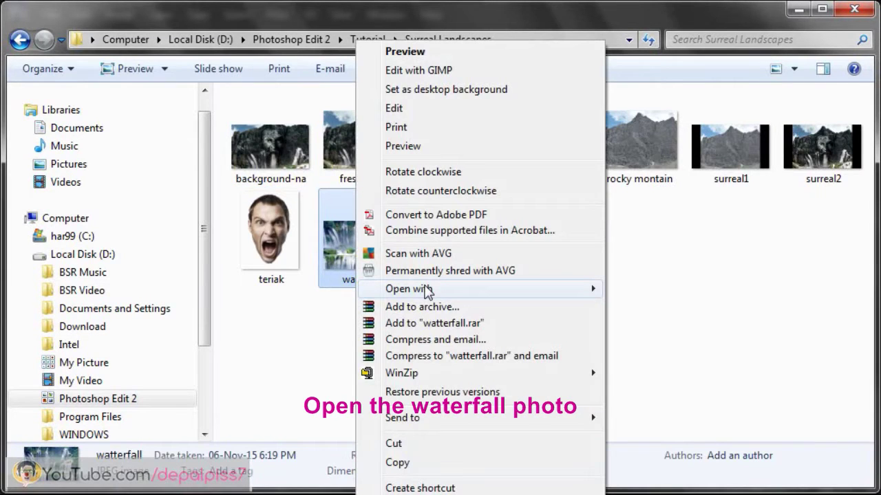
left_click(638, 290)
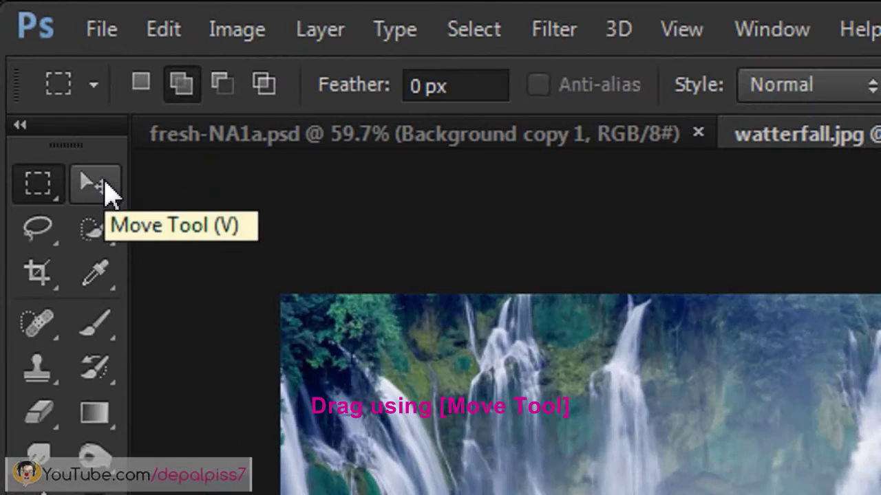
- Bring waterfall.jpg into fresh-NA1a.psd as Layer 4, blend it in Lighten mode, and move it lower
left_click(105, 183)
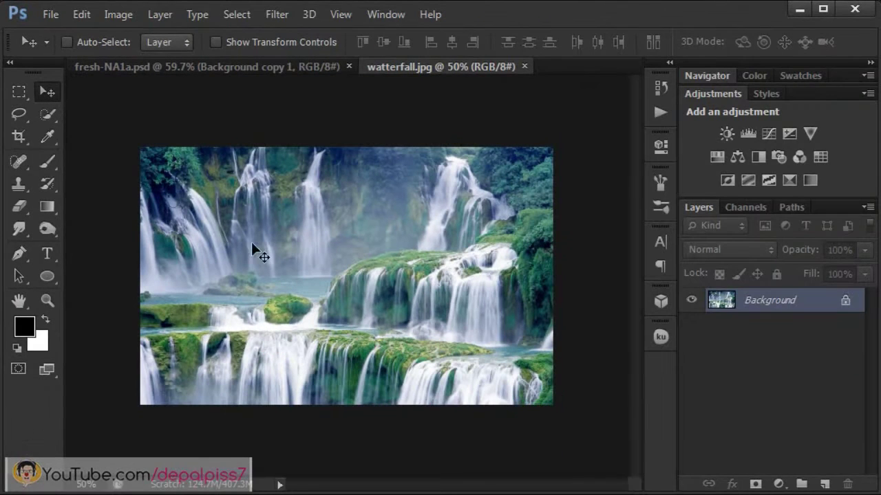
left_click_drag(251, 242, 185, 67)
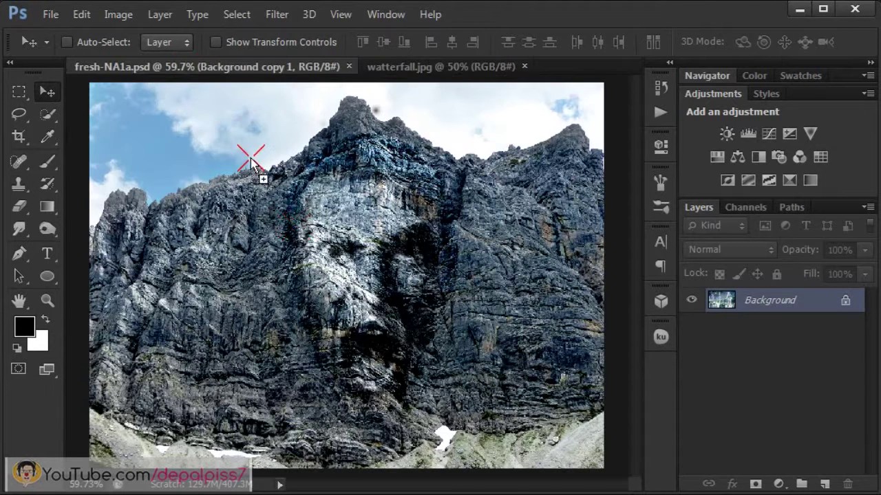
left_click_drag(194, 76, 298, 232)
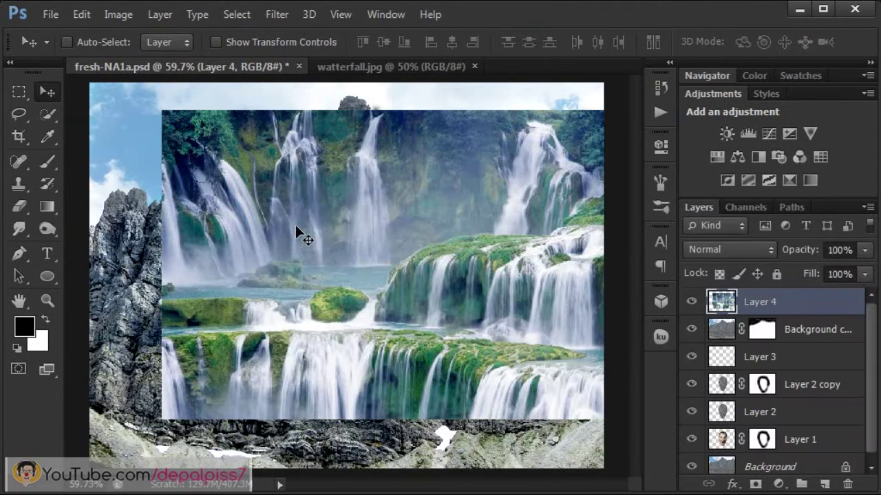
left_click(721, 249)
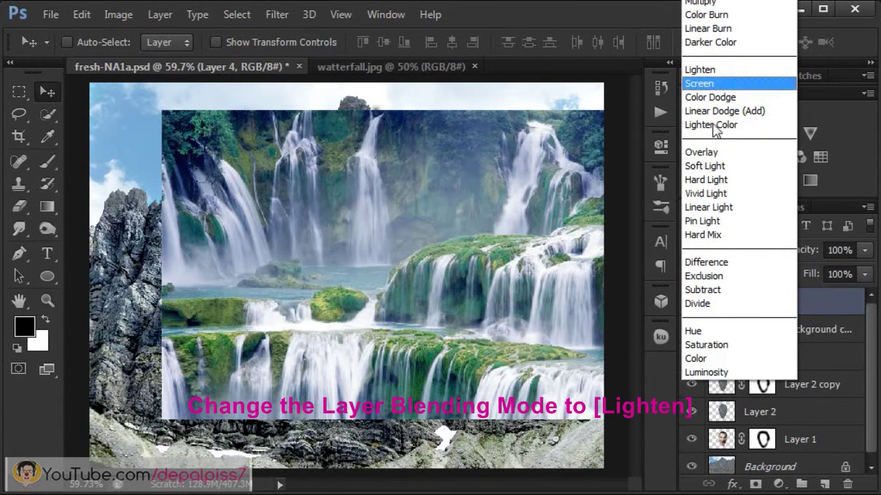
left_click(717, 72)
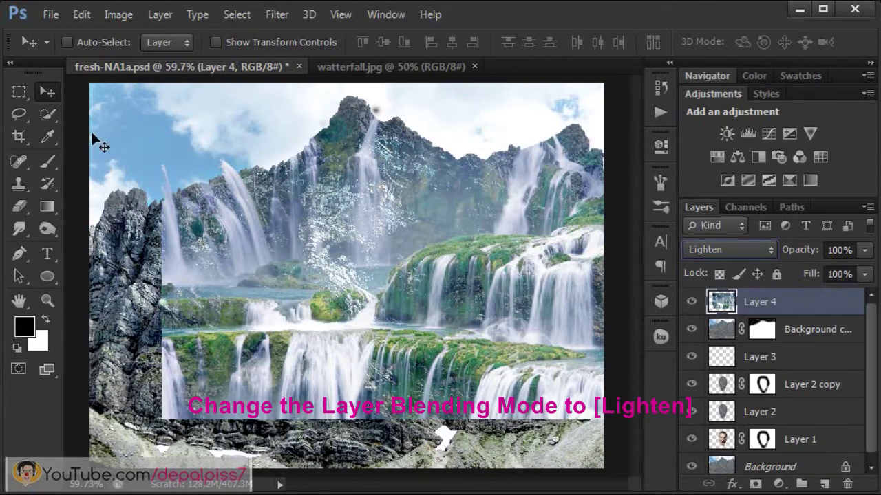
mouse_move(370, 258)
left_mouse_down()
mouse_move(346, 409)
mouse_move(368, 471)
left_mouse_up()
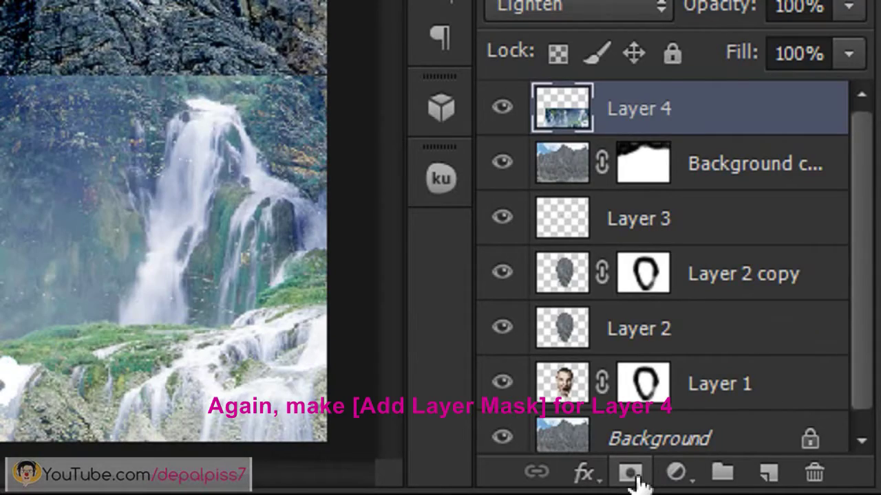
- Add a white mask to Layer 4, save fresh-NA1a.psd, close waterfall.jpg, and target the mask
left_click(630, 473)
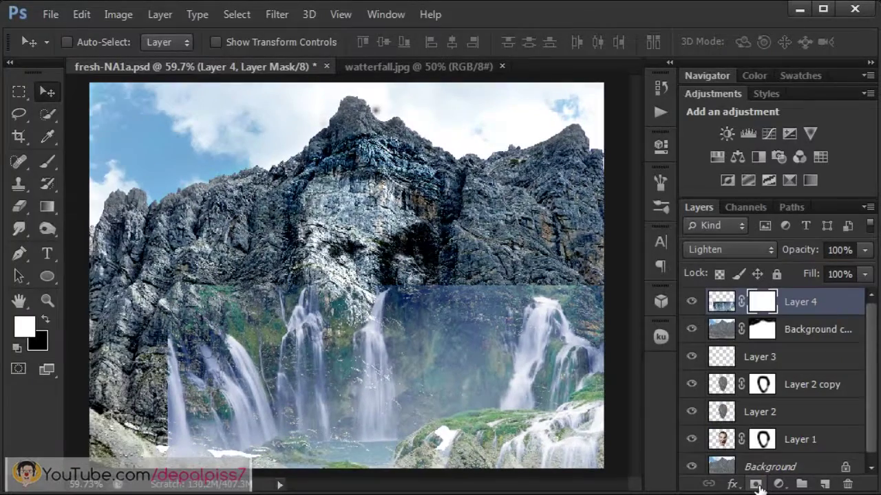
key("ctrl+s")
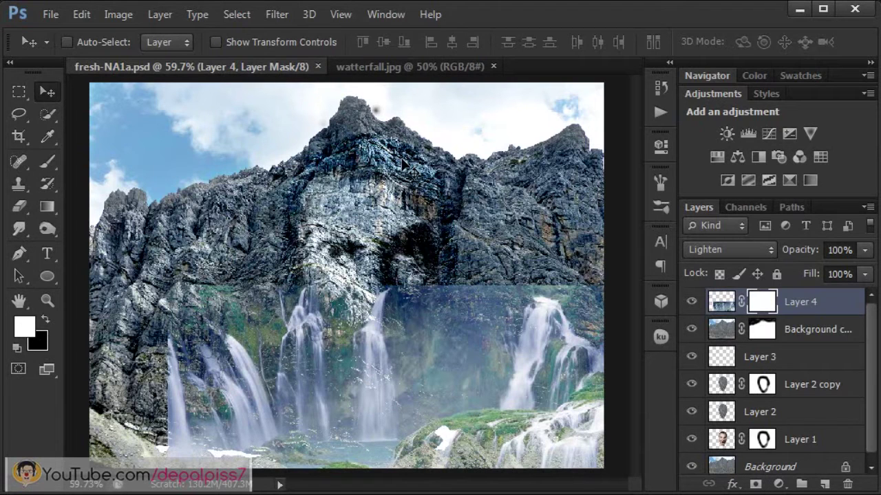
left_click(418, 66)
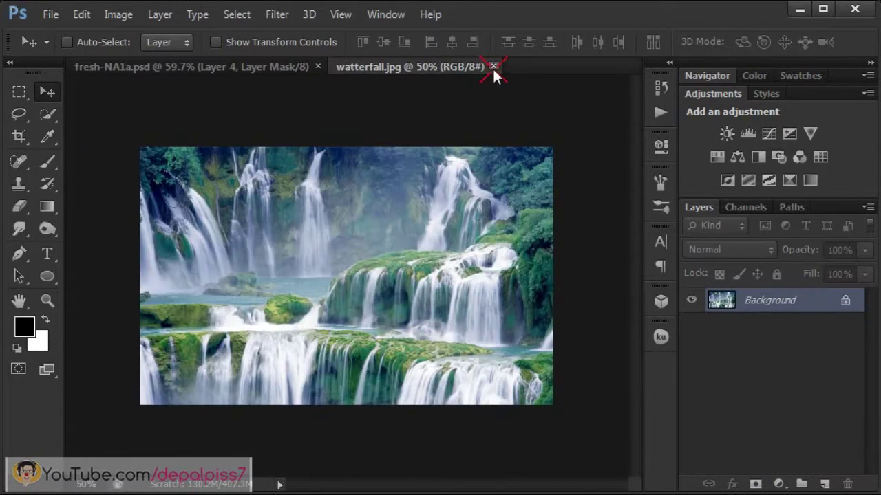
left_click(494, 67)
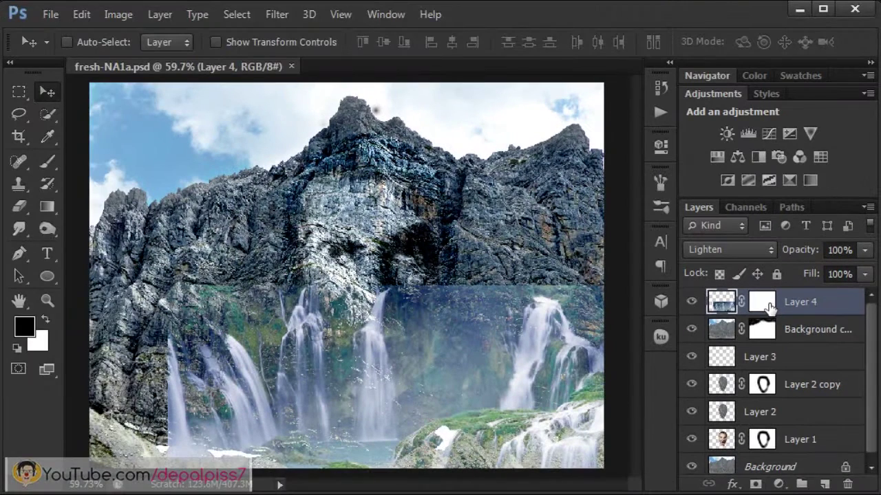
left_click(769, 307)
key("m")
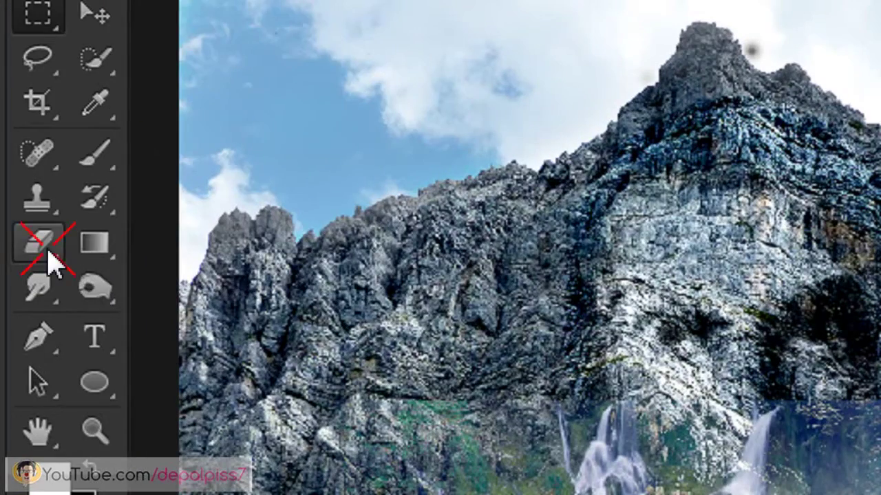
- Erase Layer 4's mask along the waterfall's top edge so the falls fade into the cliff
right_click(48, 252)
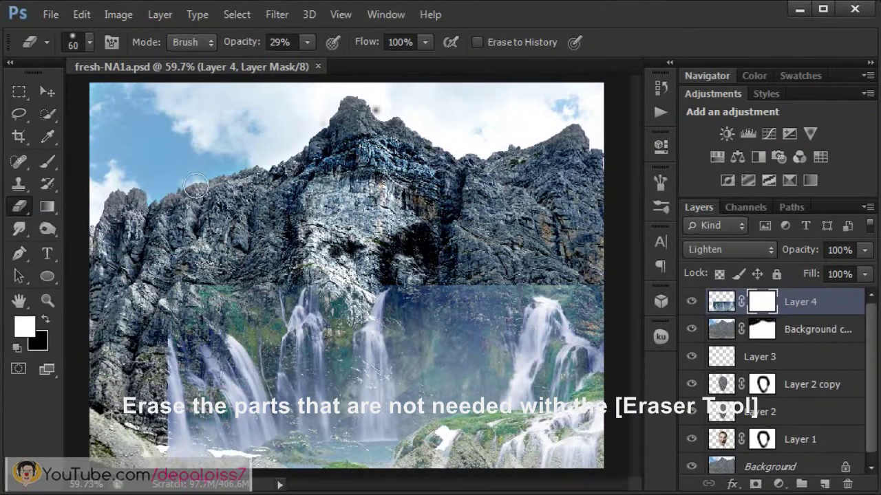
left_click(101, 200)
left_click_drag(219, 294, 270, 294)
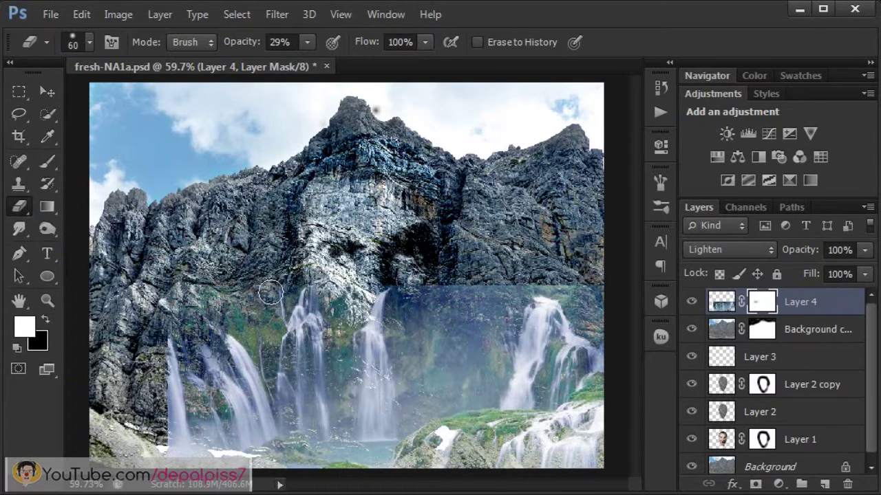
mouse_move(271, 293)
left_mouse_down()
mouse_move(164, 325)
mouse_move(153, 360)
mouse_move(173, 383)
mouse_move(173, 436)
mouse_move(165, 333)
mouse_move(170, 375)
mouse_move(163, 337)
mouse_move(157, 373)
mouse_move(256, 292)
mouse_move(215, 295)
mouse_move(174, 335)
mouse_move(323, 282)
mouse_move(305, 291)
mouse_move(331, 285)
mouse_move(385, 299)
mouse_move(368, 310)
mouse_move(383, 315)
mouse_move(383, 305)
mouse_move(374, 315)
mouse_move(417, 315)
mouse_move(425, 291)
mouse_move(449, 303)
mouse_move(527, 281)
mouse_move(507, 279)
mouse_move(565, 279)
mouse_move(433, 289)
mouse_move(530, 282)
mouse_move(374, 324)
mouse_move(409, 330)
mouse_move(359, 325)
mouse_move(383, 328)
mouse_move(346, 341)
mouse_move(337, 373)
mouse_move(340, 328)
mouse_move(387, 309)
mouse_move(411, 355)
mouse_move(350, 314)
mouse_move(374, 321)
mouse_move(349, 369)
mouse_move(351, 329)
mouse_move(410, 361)
mouse_move(400, 337)
mouse_move(444, 315)
mouse_move(442, 354)
mouse_move(559, 282)
left_mouse_up()
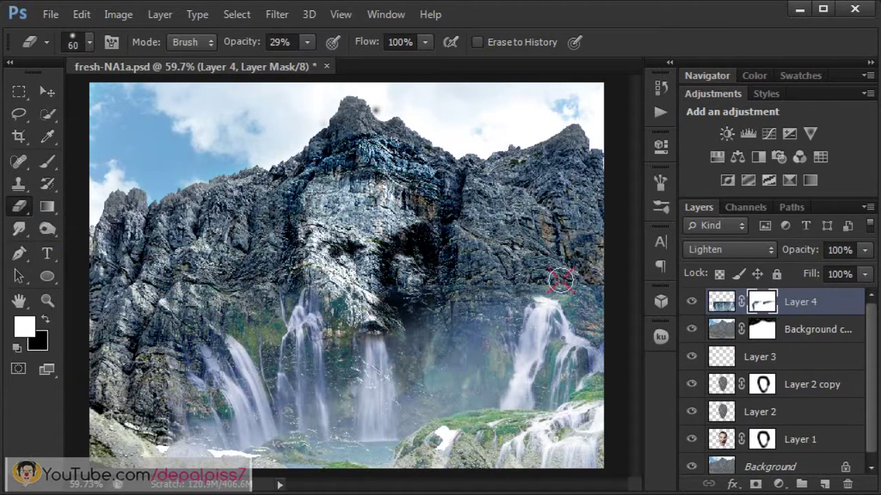
mouse_move(469, 287)
left_mouse_down()
mouse_move(419, 342)
mouse_move(412, 317)
left_mouse_up()
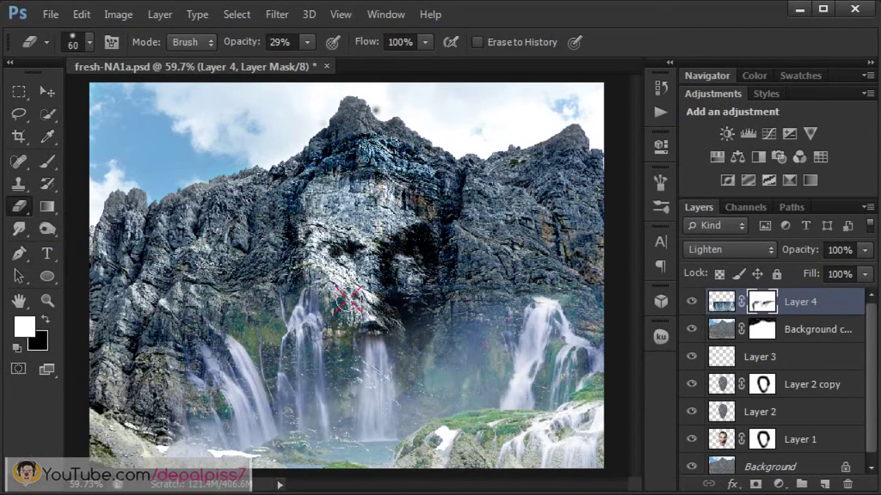
left_click_drag(344, 316, 338, 360)
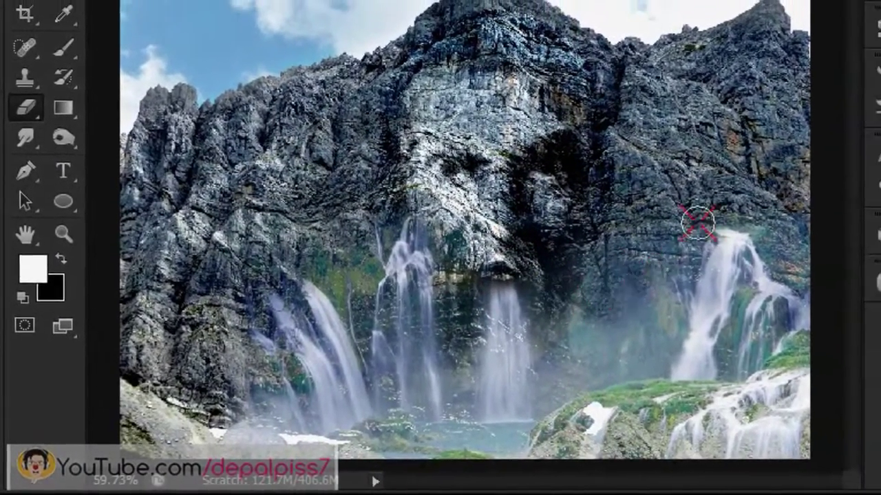
left_click_drag(599, 337, 519, 277)
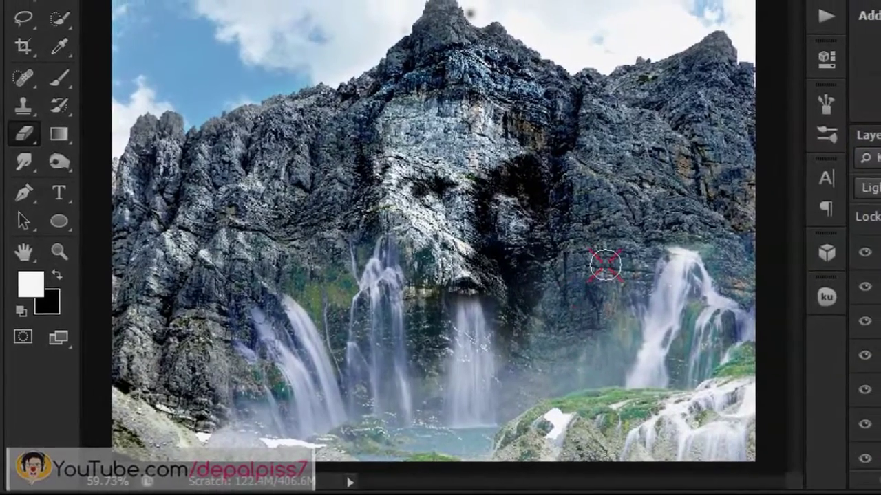
left_click_drag(605, 265, 703, 223)
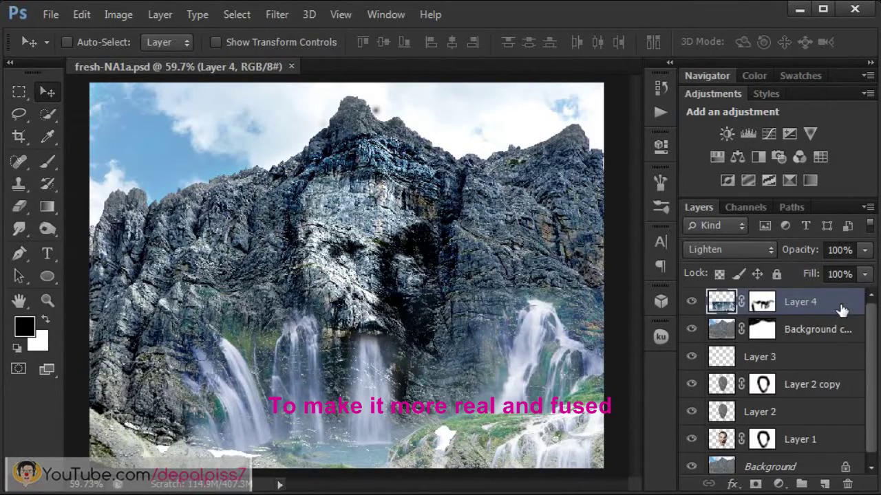
- Duplicate Layer 4 and set the copy's blend mode to Soft Light
key("ctrl+j")
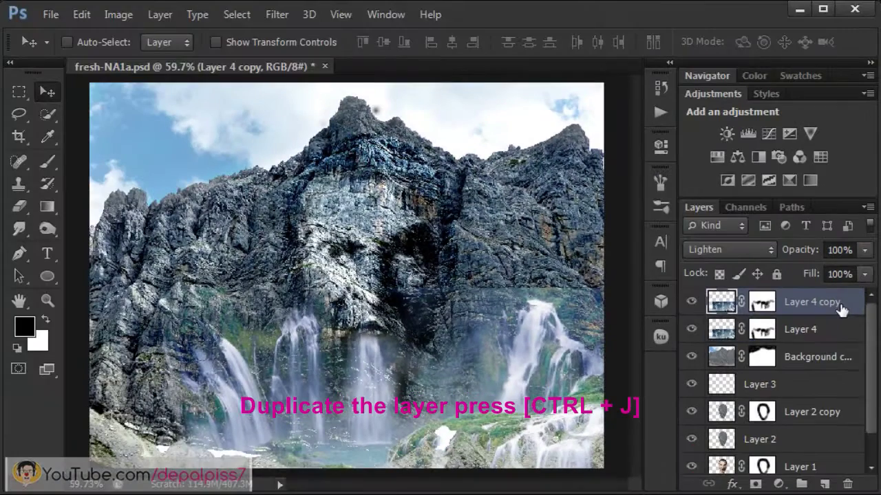
left_click(741, 252)
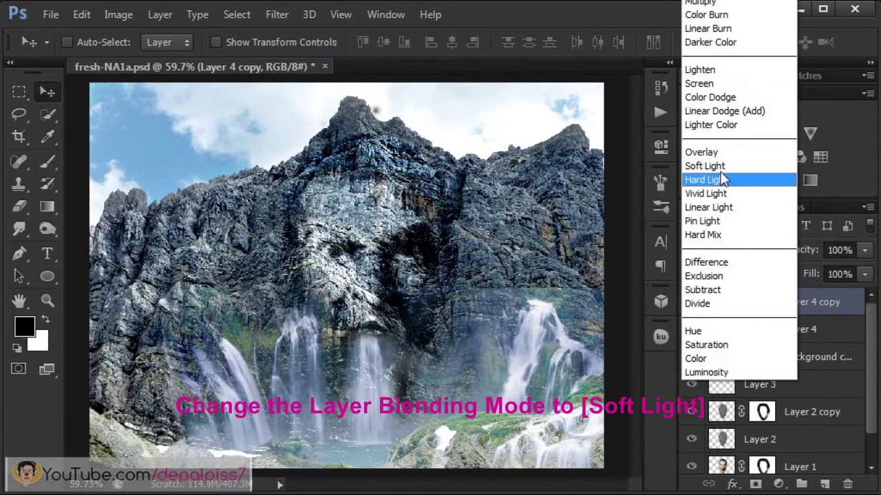
left_click(709, 165)
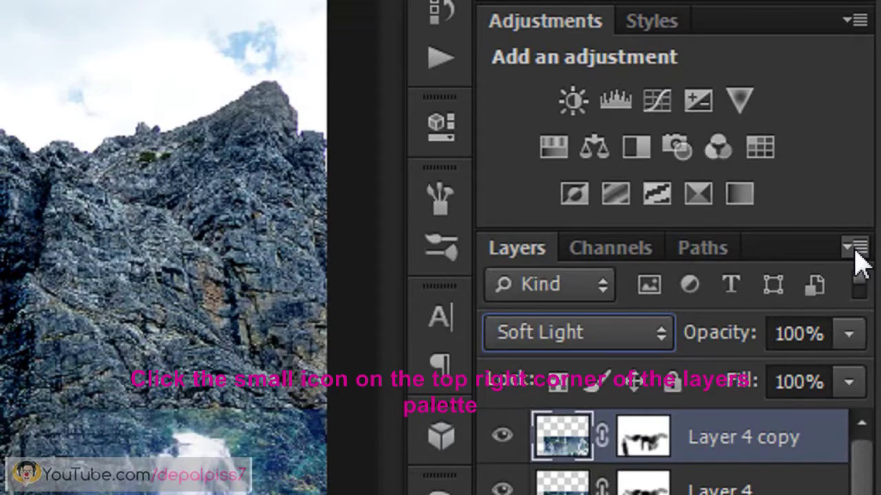
- Clip Layer 4 copy to Layer 4 and toggle its visibility to compare
left_click(858, 249)
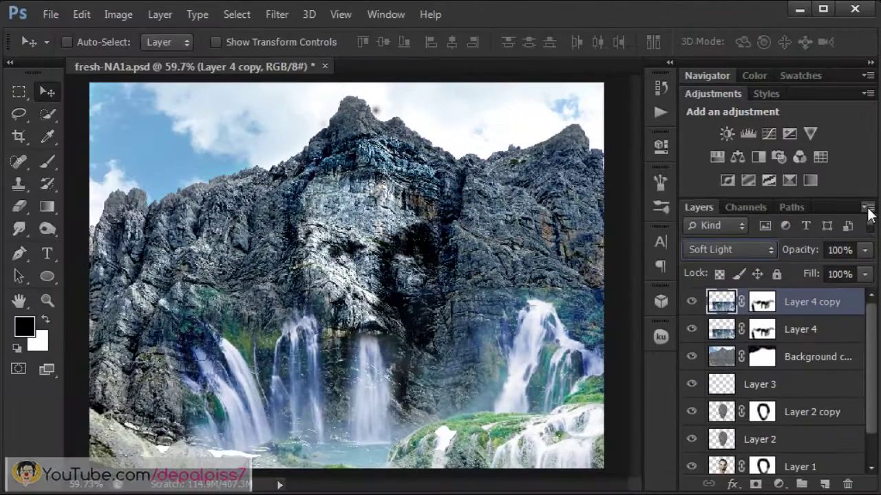
left_click(867, 212)
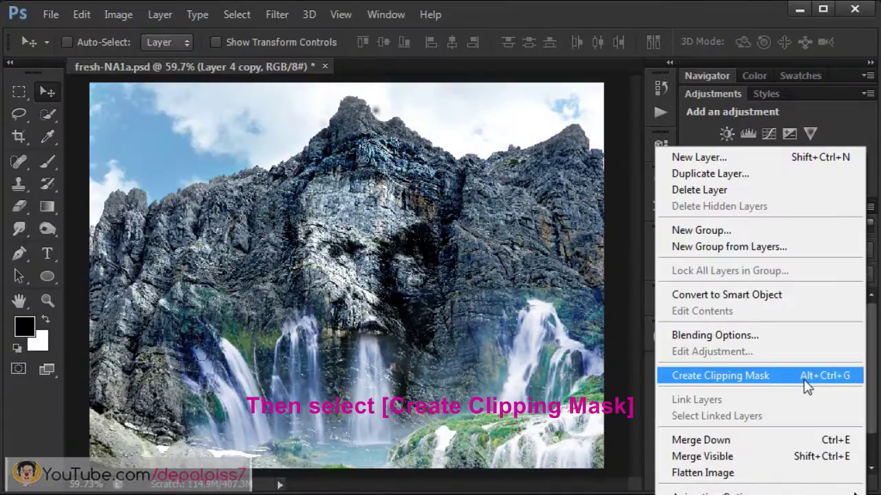
left_click(803, 381)
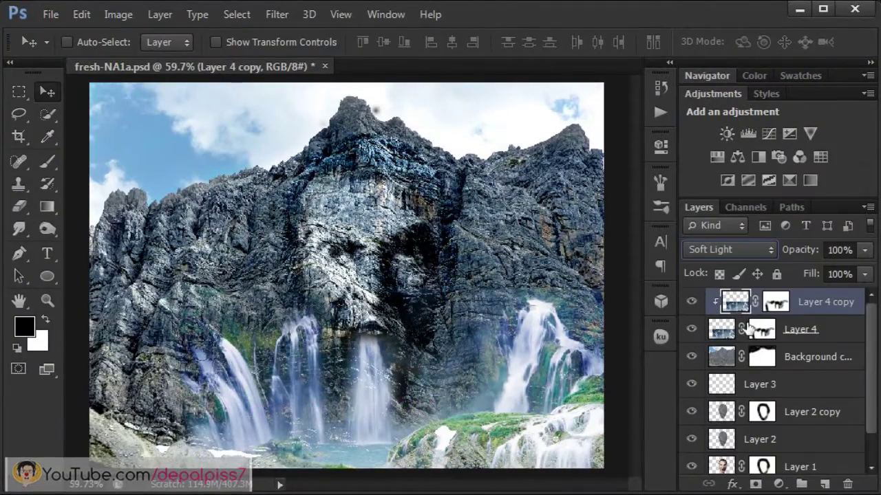
left_click(693, 303)
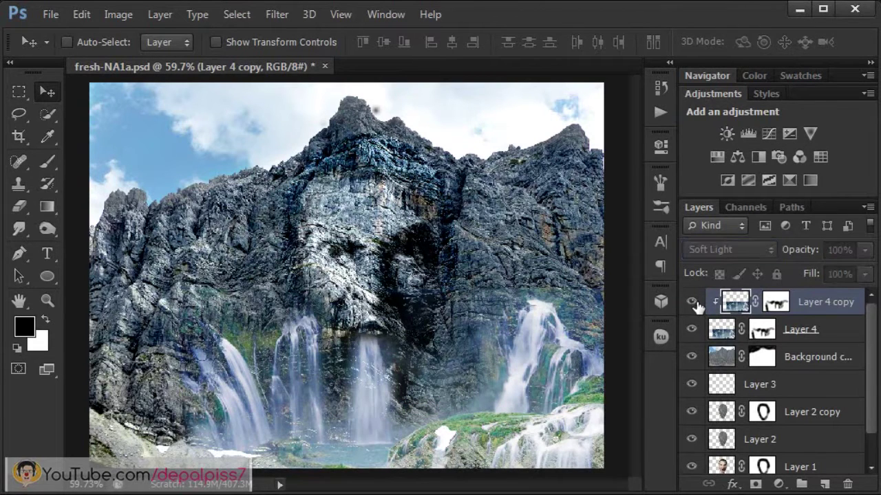
left_click(692, 302)
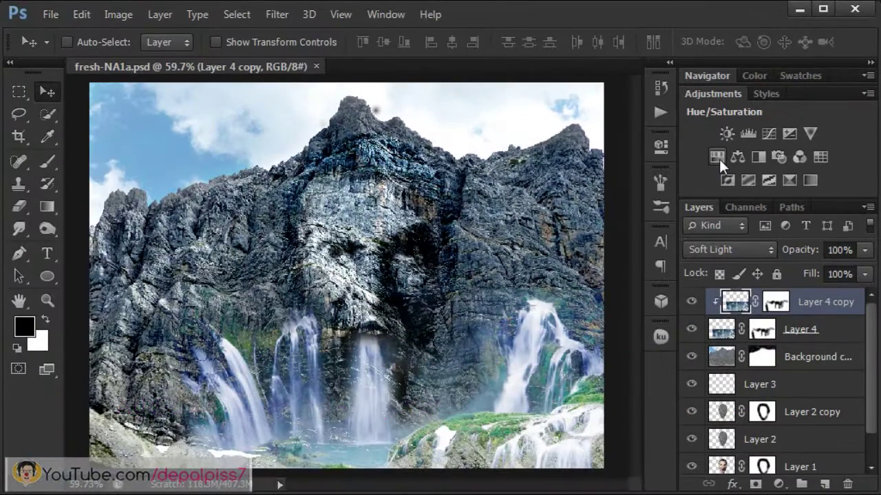
- Add a Hue/Saturation adjustment clipped to Layer 4 copy
left_click(719, 158)
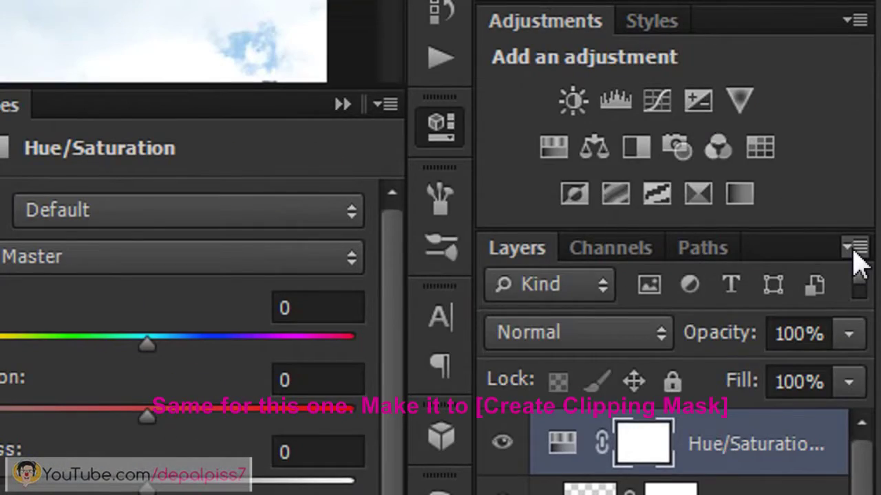
left_click(868, 207)
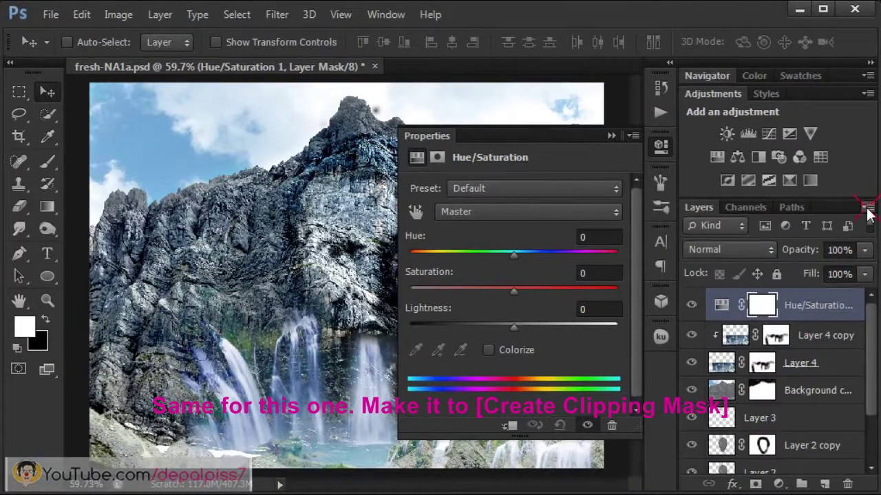
left_click(868, 209)
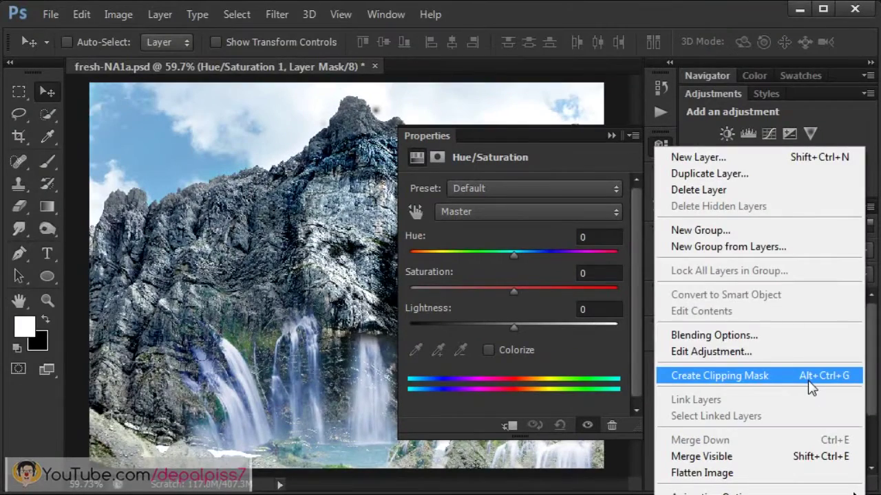
left_click(720, 376)
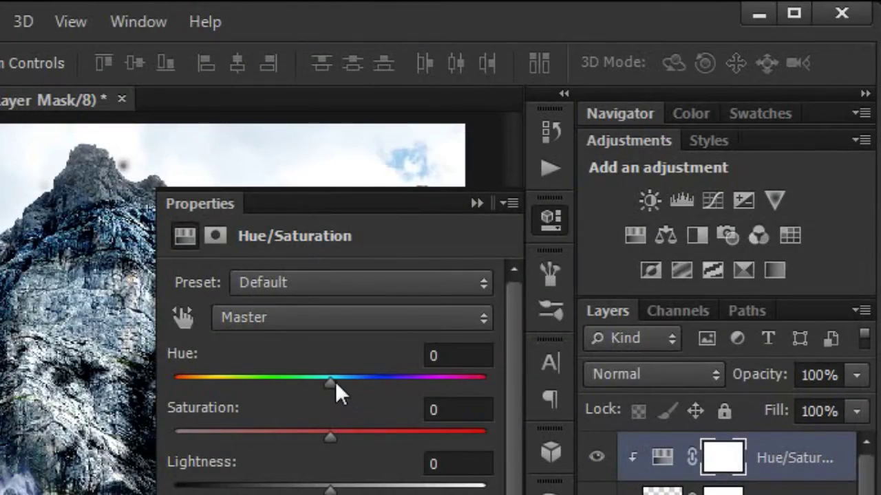
- Set Hue to +18 and Saturation to -78, then save the file
left_click_drag(330, 382, 357, 385)
left_click(464, 359)
key("BackSpace")
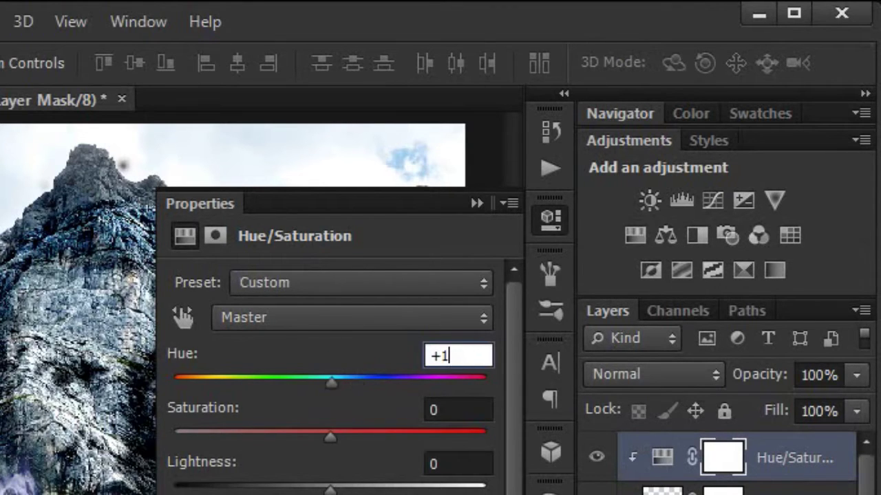
type("8")
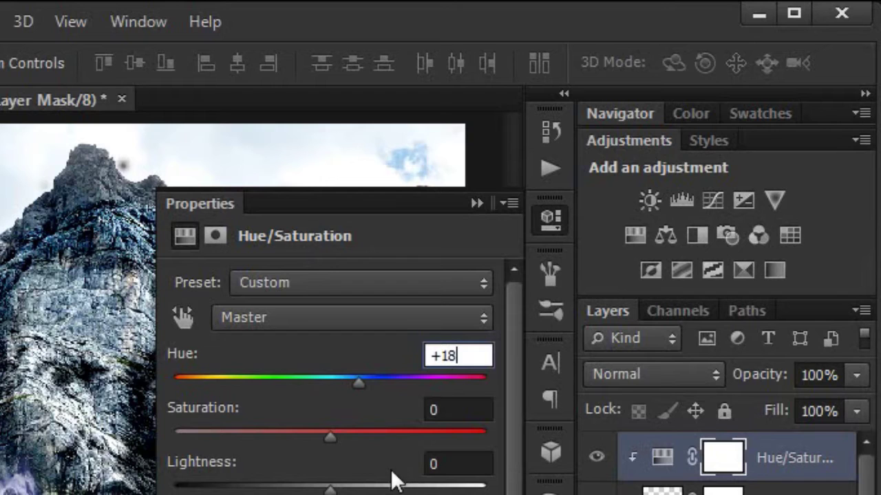
left_click_drag(329, 444, 299, 440)
left_click(450, 410)
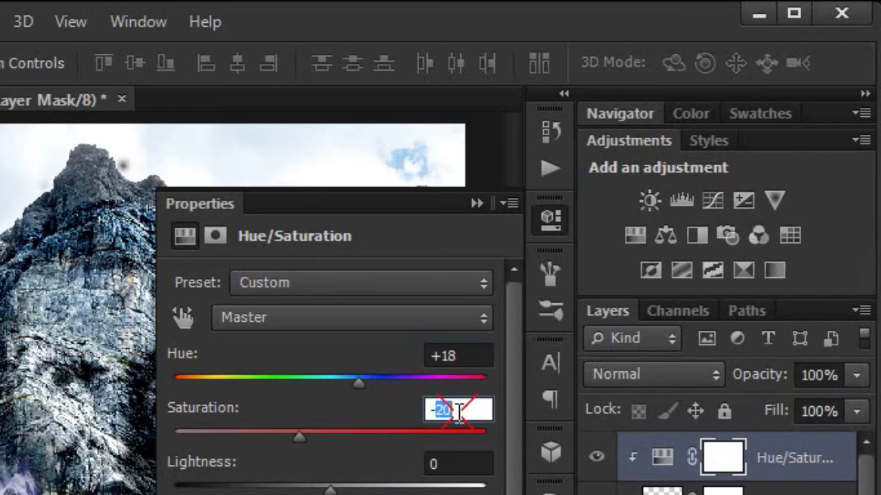
type("-7")
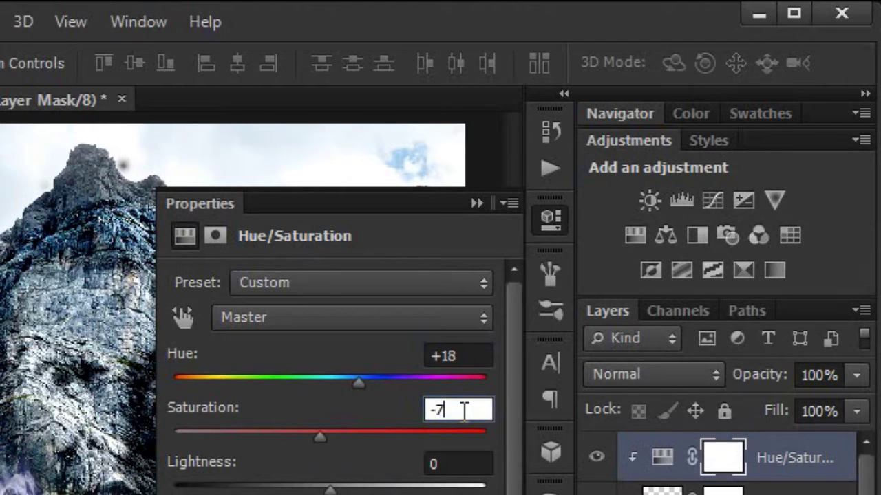
type("8")
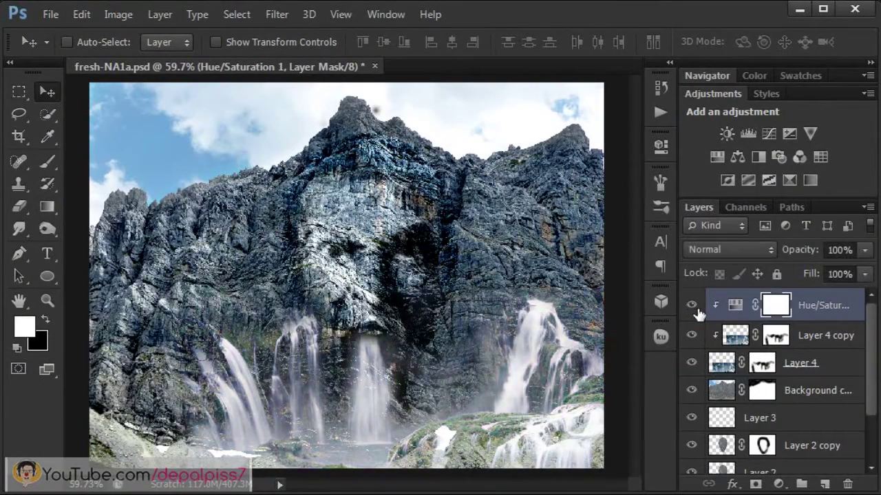
key("ctrl+s")
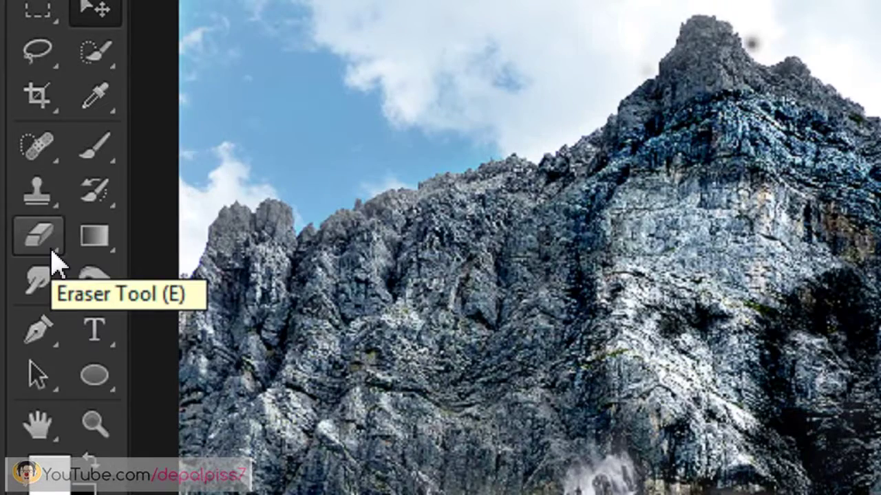
- Zoom in and erase the Hue/Saturation mask over the grassy rocks below the waterfall
left_click(53, 252)
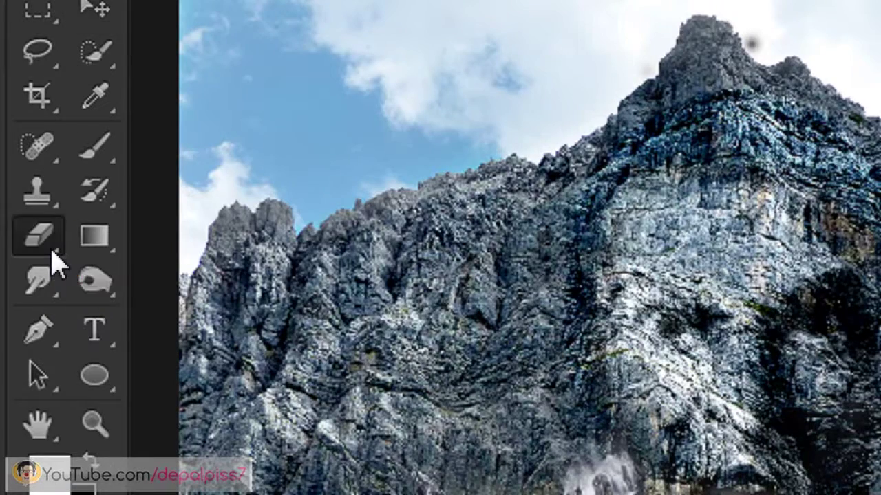
right_click(52, 252)
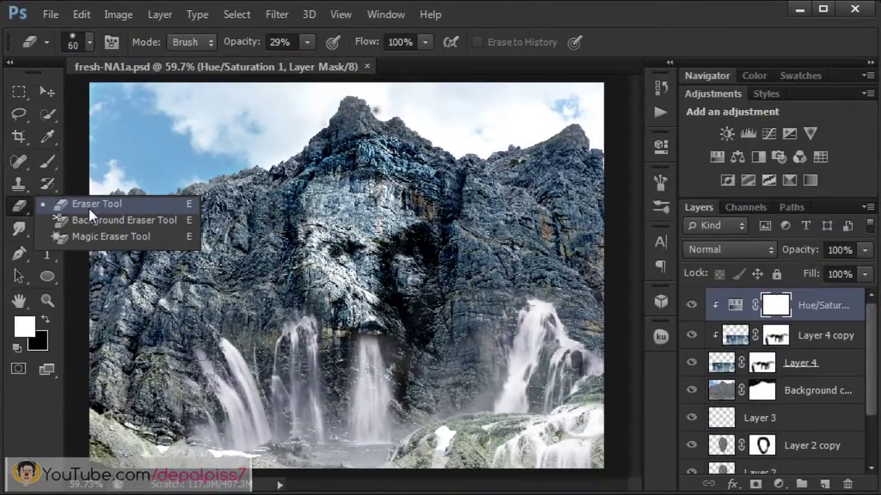
left_click(88, 206)
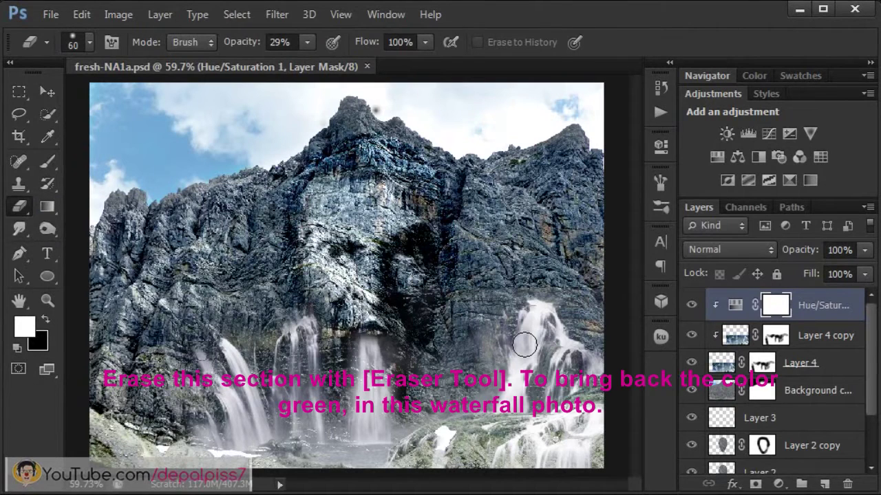
key("ctrl+plus")
key("ctrl+plus")
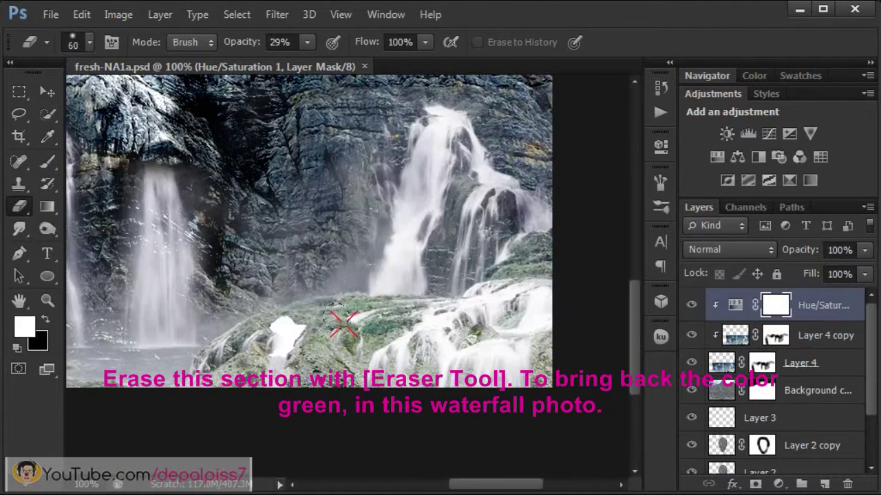
mouse_move(341, 326)
left_mouse_down()
mouse_move(294, 331)
mouse_move(333, 324)
mouse_move(273, 362)
mouse_move(265, 358)
mouse_move(337, 326)
mouse_move(428, 310)
left_mouse_up()
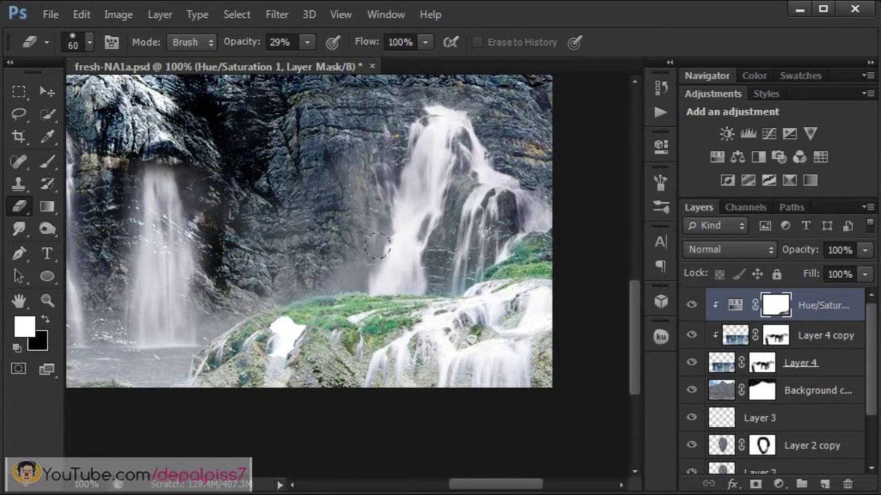
- Zoom back out to the whole image and toggle the Hue/Saturation layer to compare
key("ctrl+minus")
key("ctrl+0")
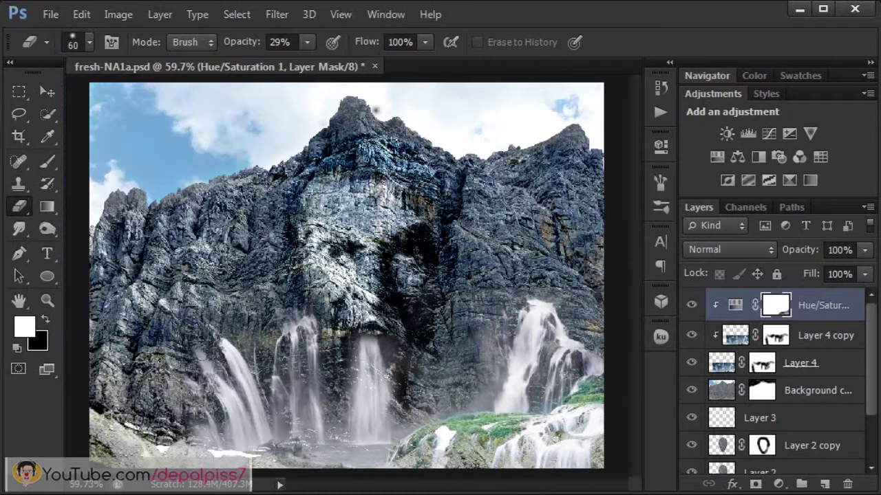
left_click(690, 305)
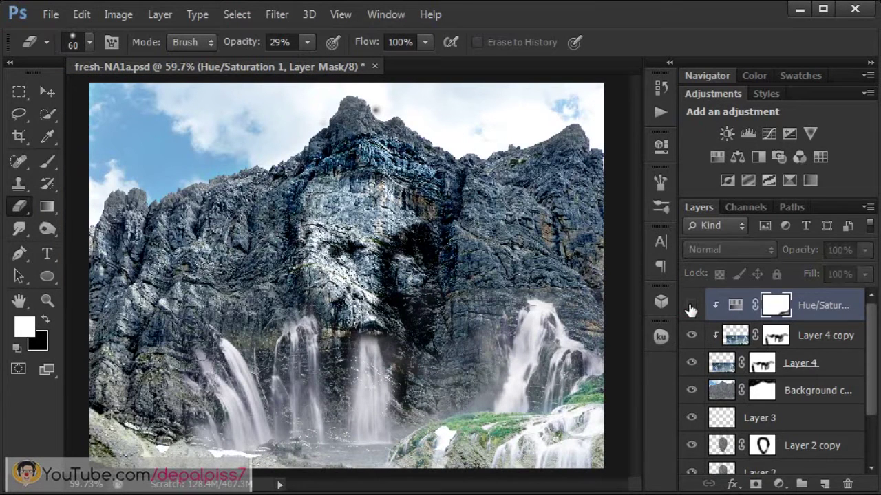
left_click(690, 306)
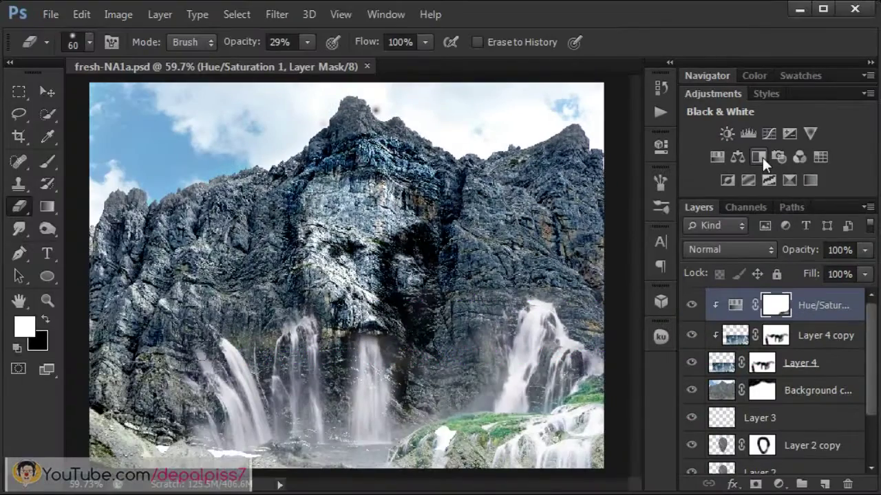
- Add a Black & White adjustment layer blended in Multiply at 25% opacity
left_click(763, 157)
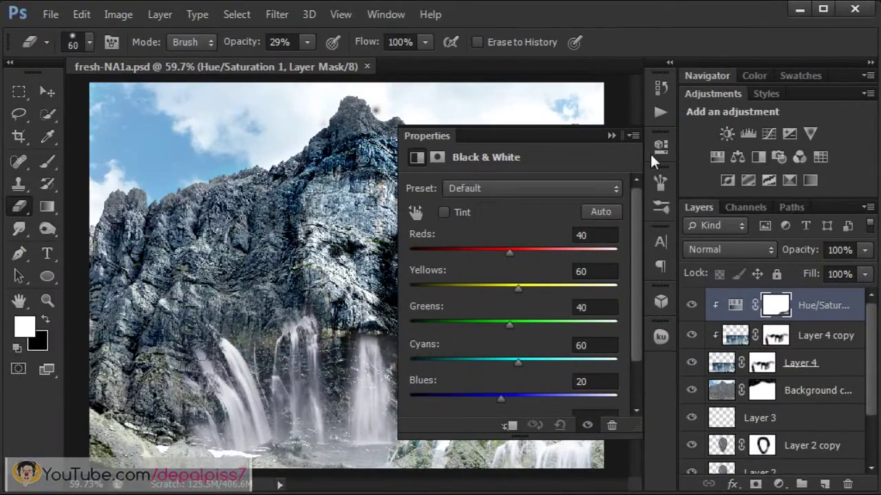
left_click(611, 136)
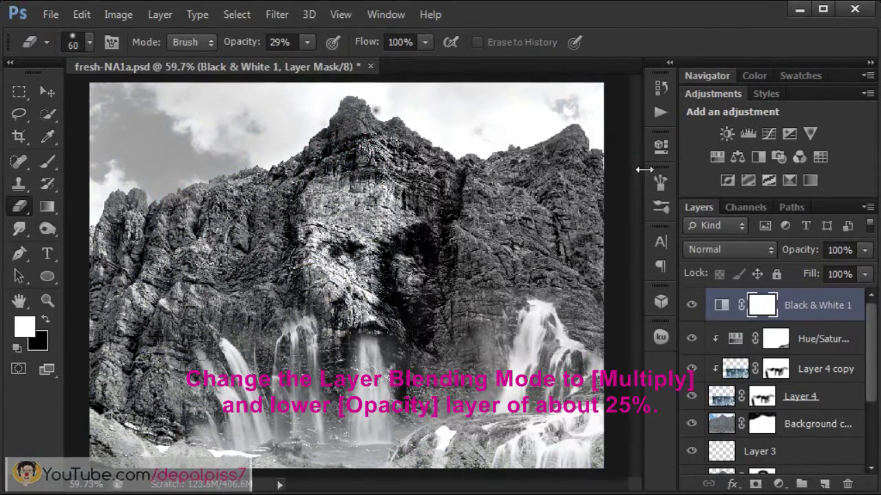
left_click(712, 250)
left_click(694, 3)
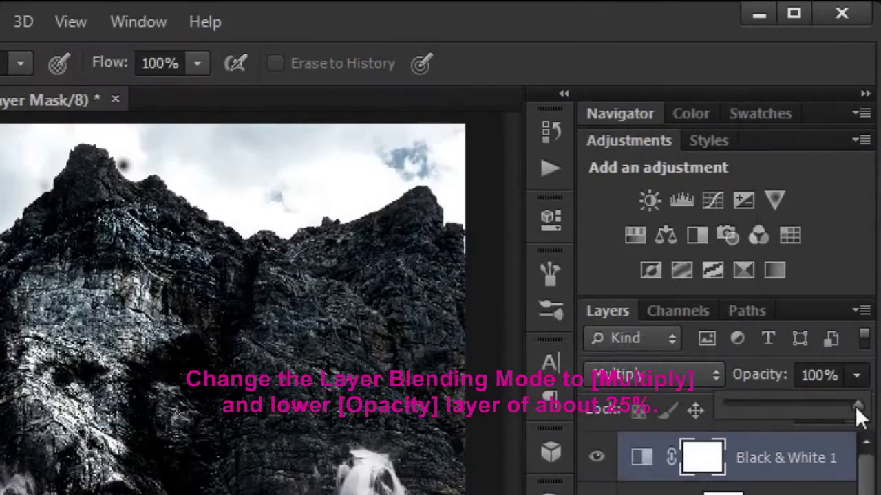
left_click_drag(860, 404, 761, 408)
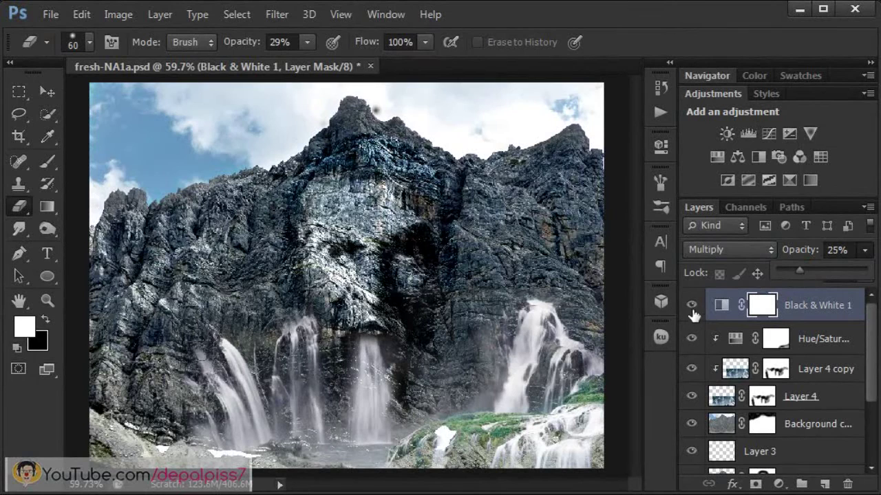
- Toggle the Black & White layer to compare, save, and add a Hue/Saturation adjustment
left_click(692, 306)
left_click(692, 306)
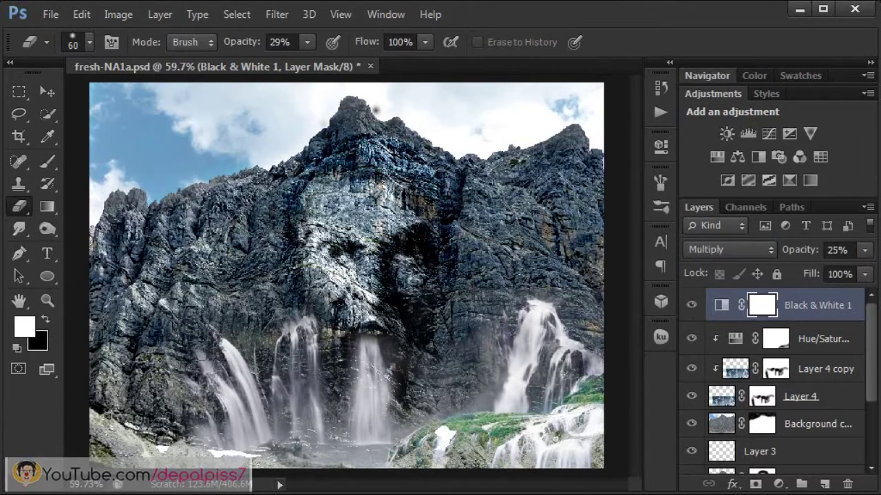
key("ctrl+s")
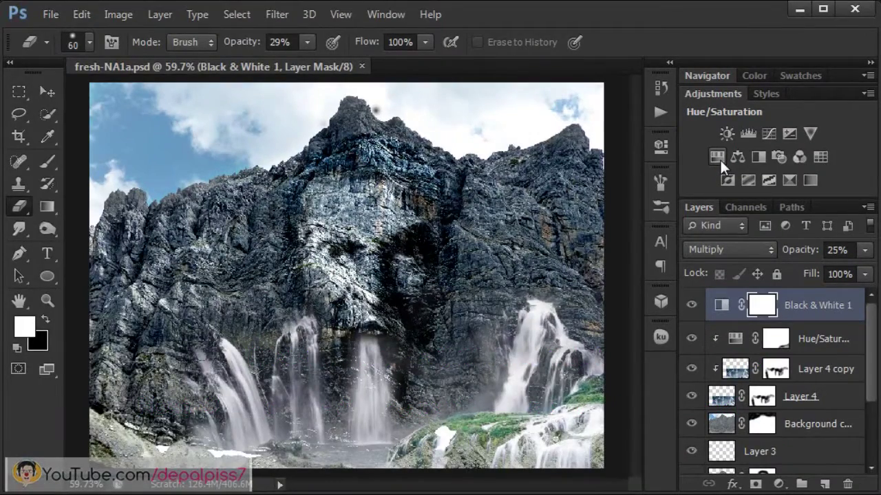
left_click(720, 158)
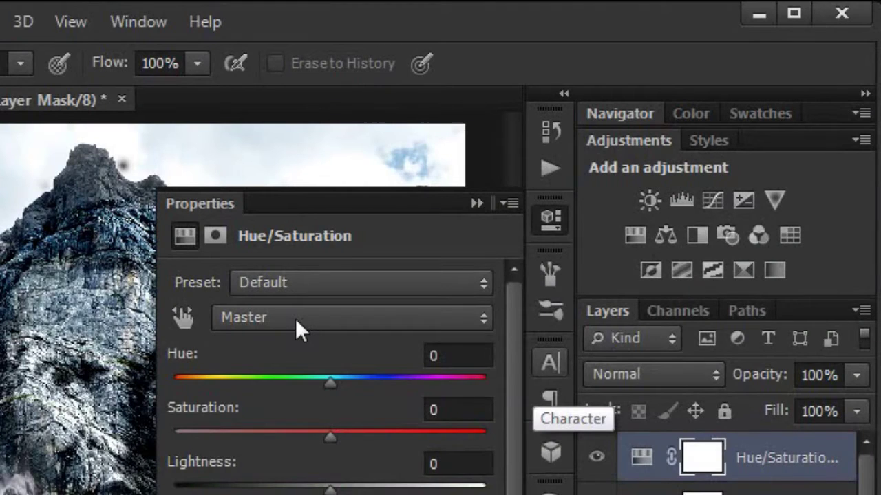
- Set Hue/Saturation 2's Blues range to Hue -21 and Saturation +44, compare, and save
left_click(301, 330)
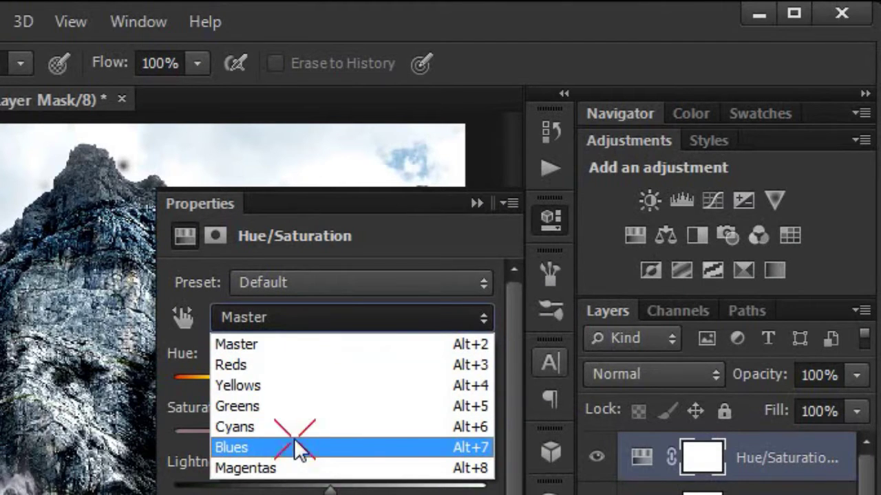
left_click(300, 448)
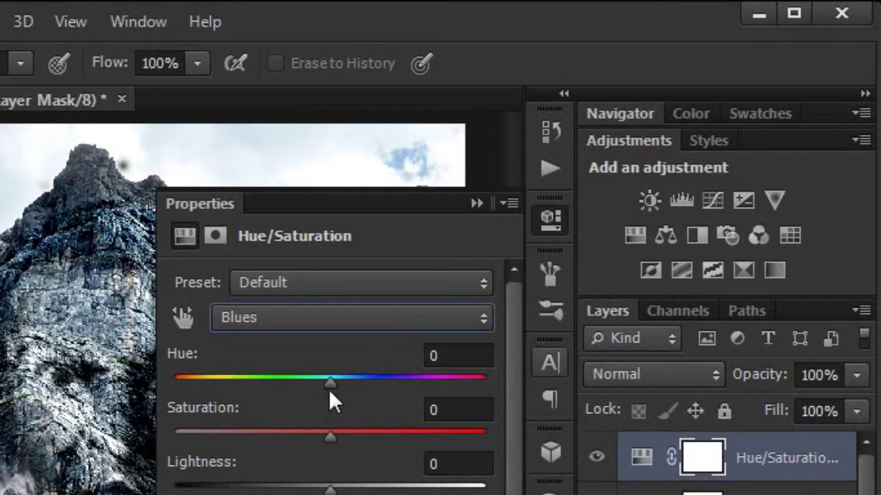
left_click_drag(332, 384, 324, 391)
double_click(467, 354)
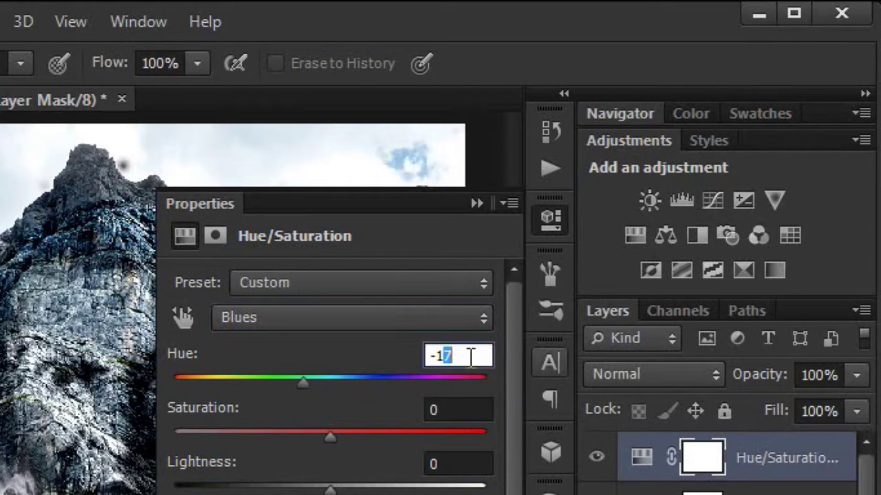
type("-2")
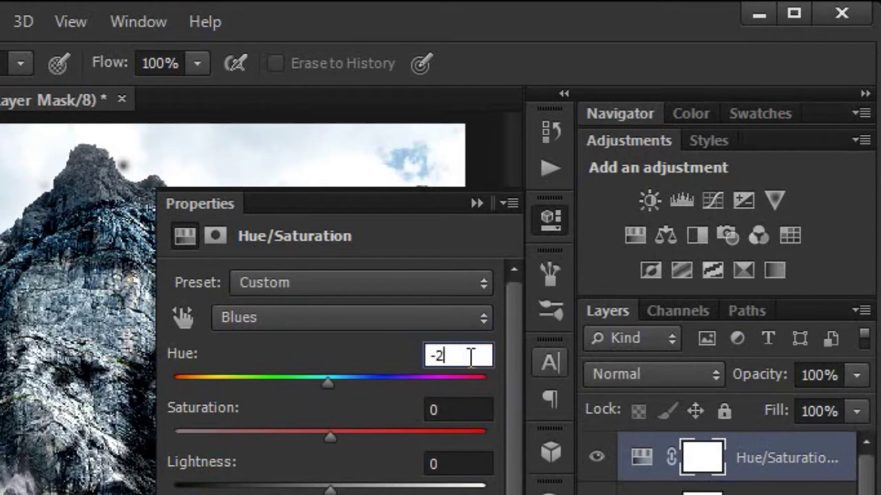
type("1")
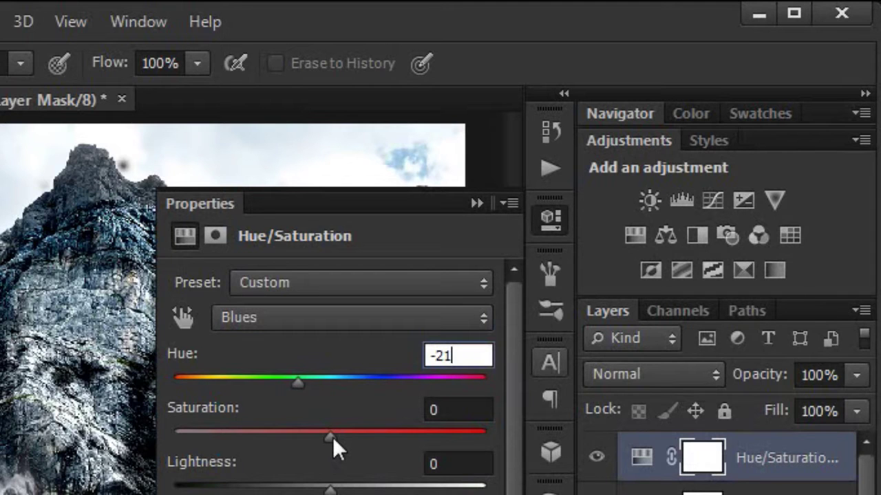
left_click_drag(333, 440, 399, 443)
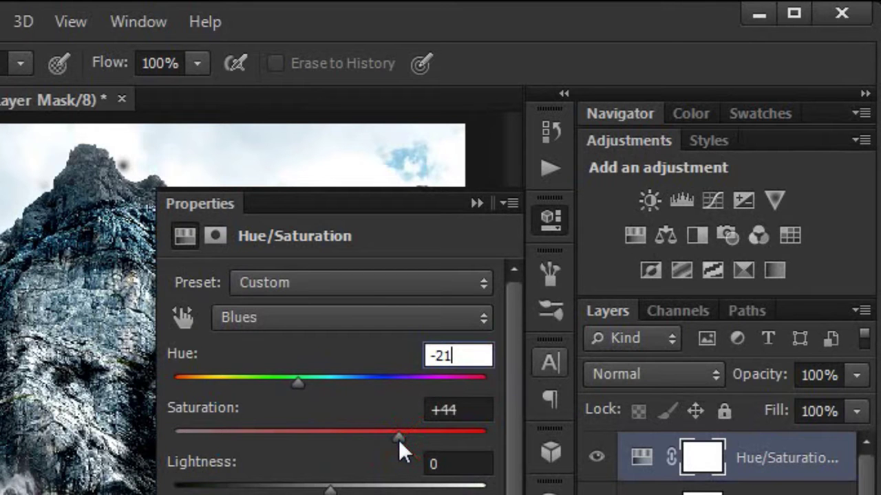
left_click(477, 464)
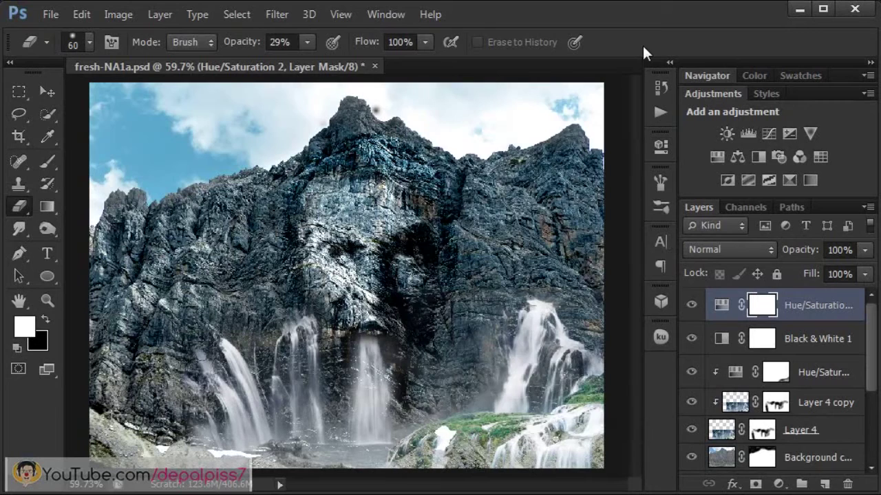
left_click(691, 307)
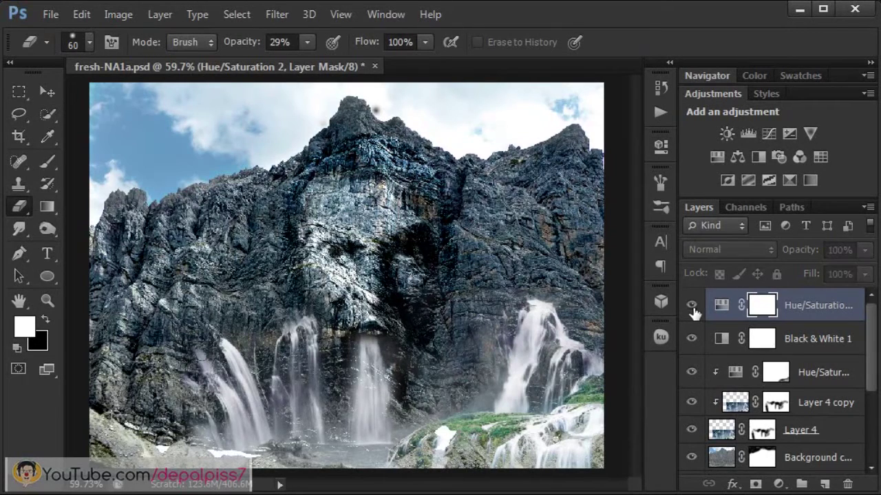
left_click(692, 306)
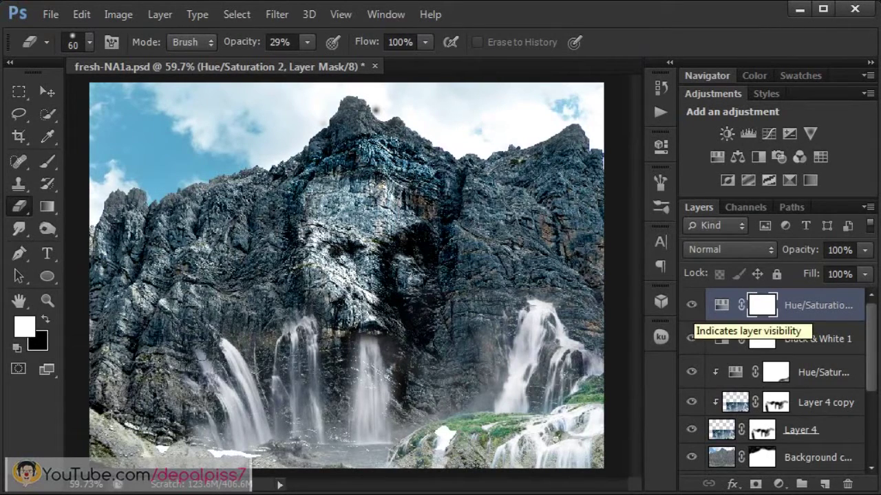
key("ctrl+s")
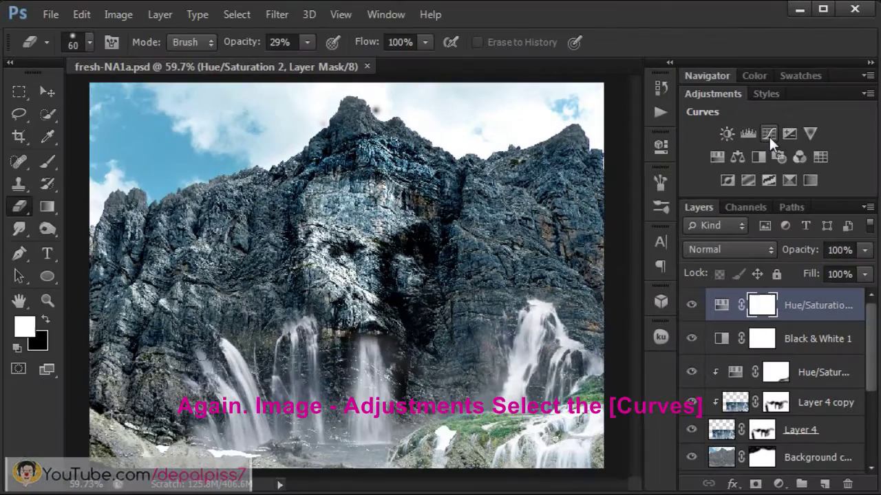
- Add a Curves layer with one mid-curve point nudged slightly to lift the midtones
left_click(769, 137)
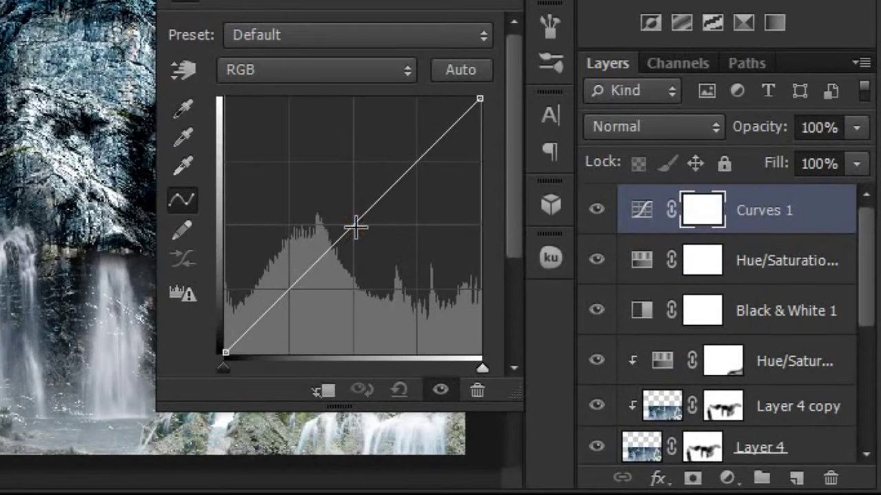
left_click(355, 227)
left_click_drag(354, 227, 369, 232)
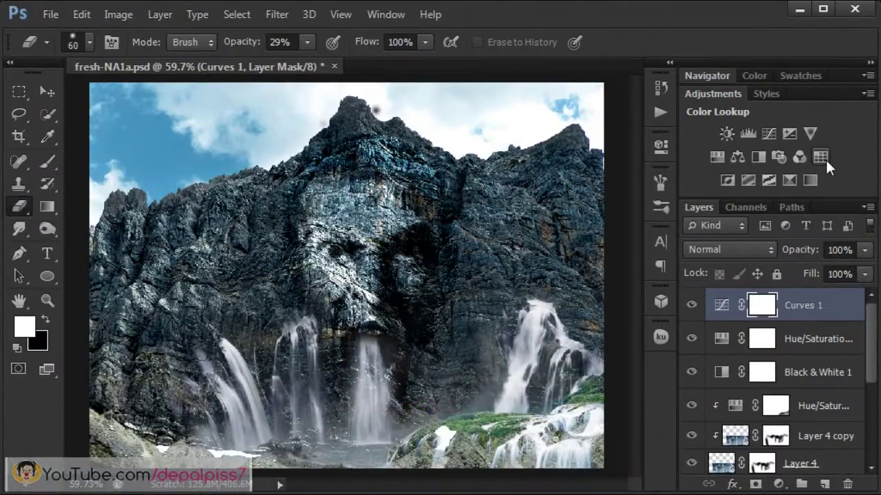
- Add a Color Lookup adjustment layer using the EdgyAmber.3DL look
left_click(825, 158)
left_click(341, 276)
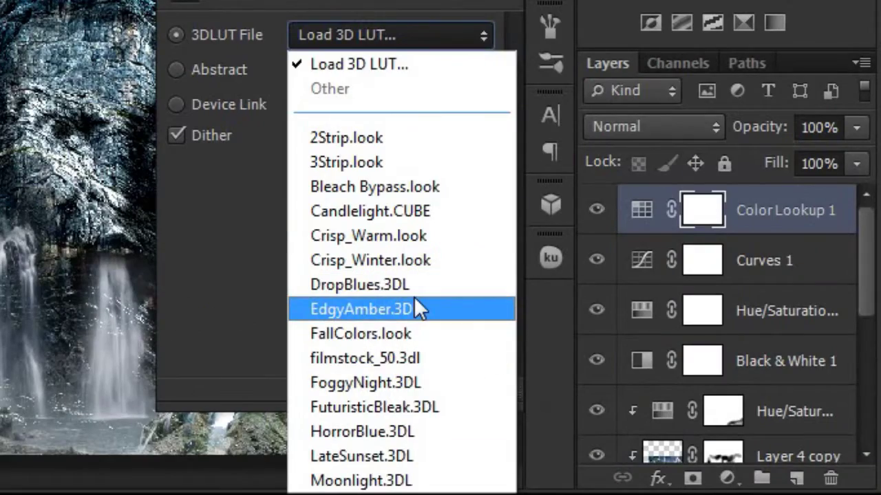
left_click(414, 300)
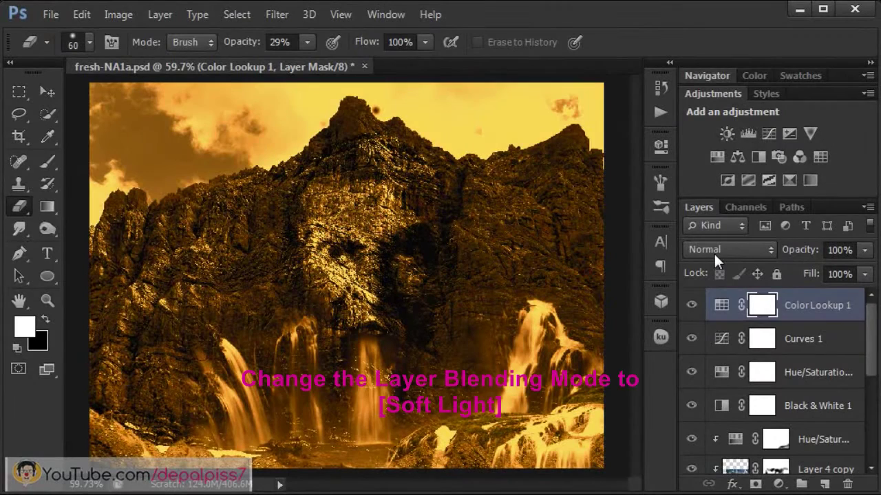
- Blend the Color Lookup layer in Soft Light at 50% opacity
left_click(713, 252)
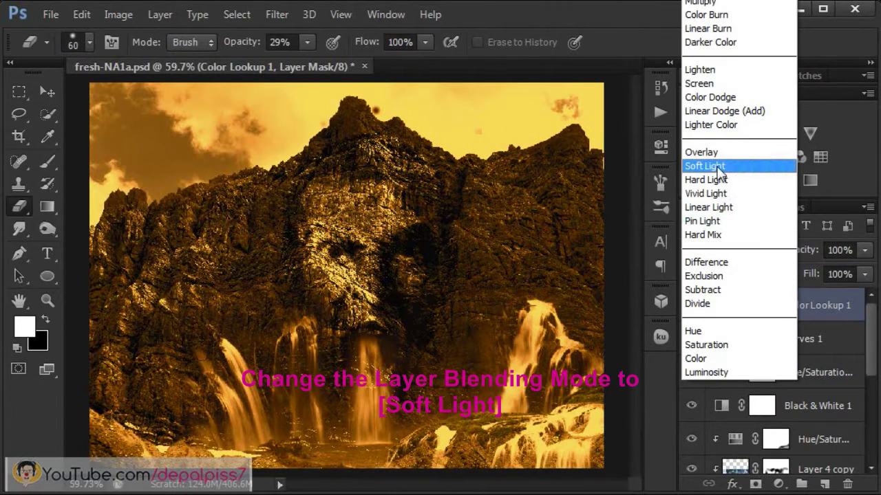
left_click(716, 166)
left_click(864, 250)
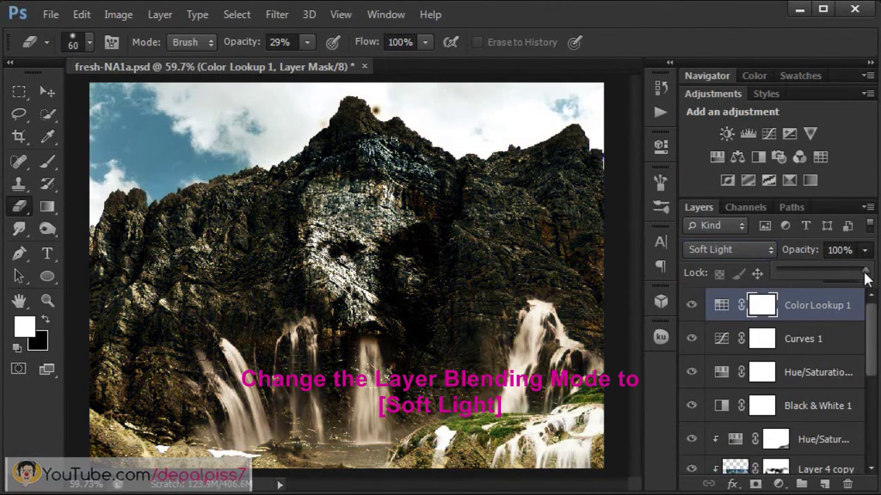
left_click_drag(865, 278, 827, 270)
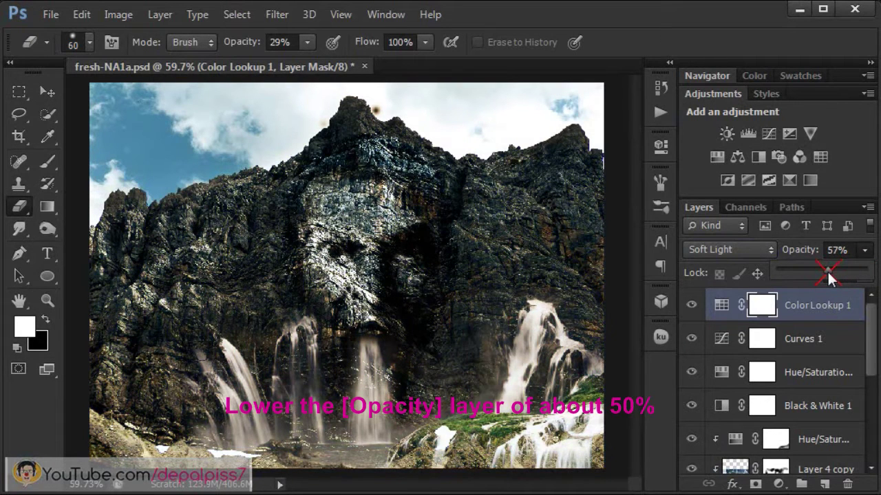
left_click(835, 250)
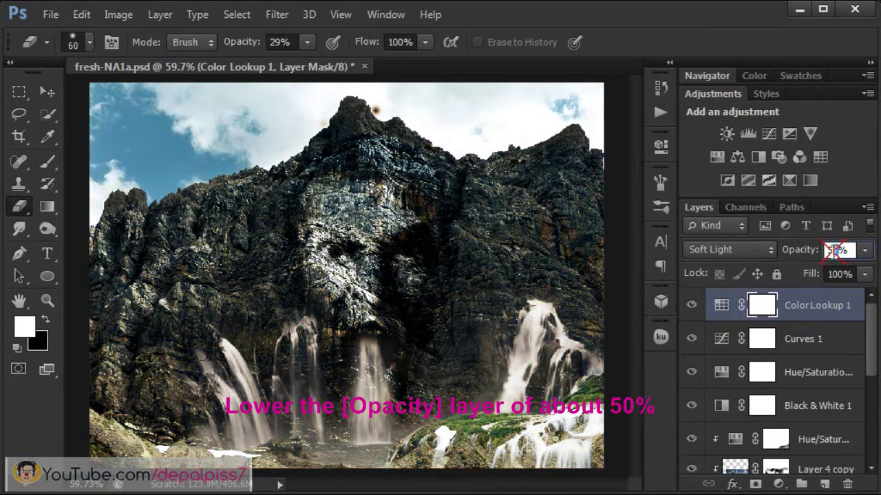
type("50")
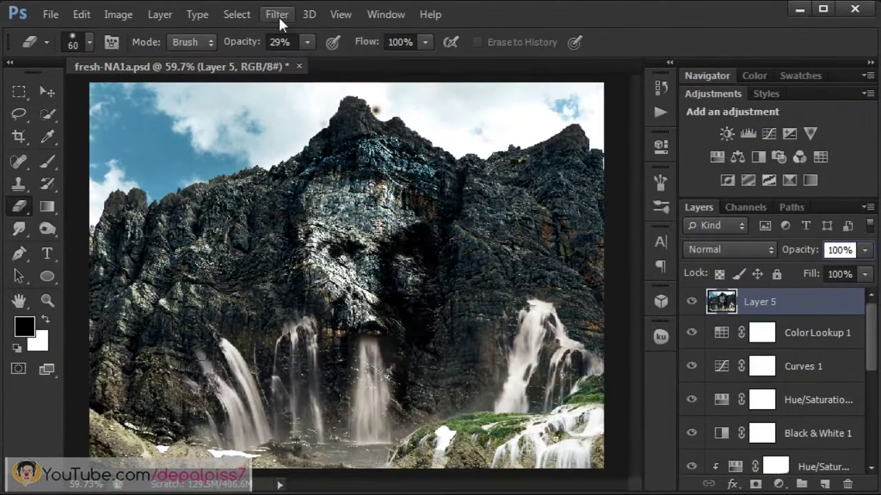
- Apply Smart Sharpen to Layer 5 with Amount 32%, Radius 2.9 px, removing Lens Blur
left_click(278, 17)
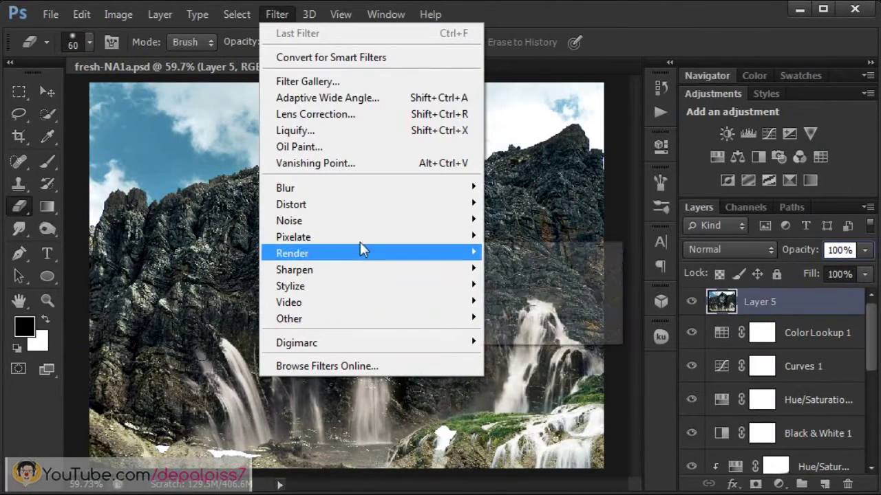
mouse_move(294, 269)
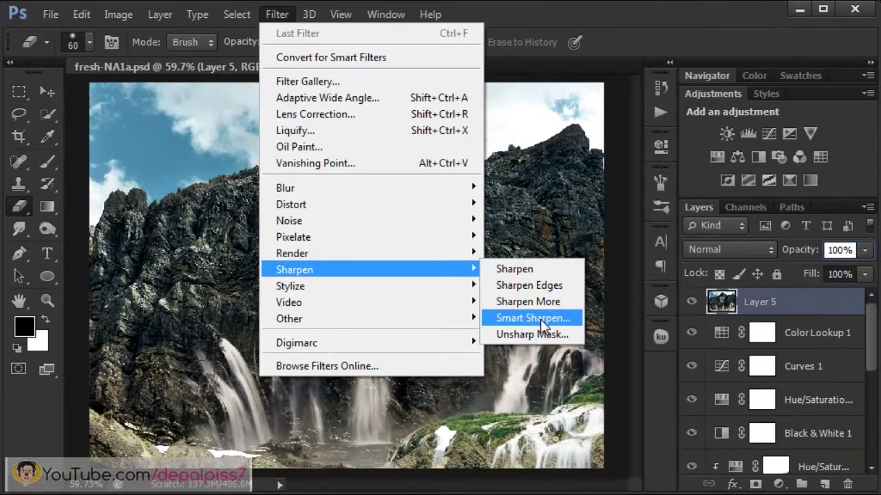
left_click(540, 320)
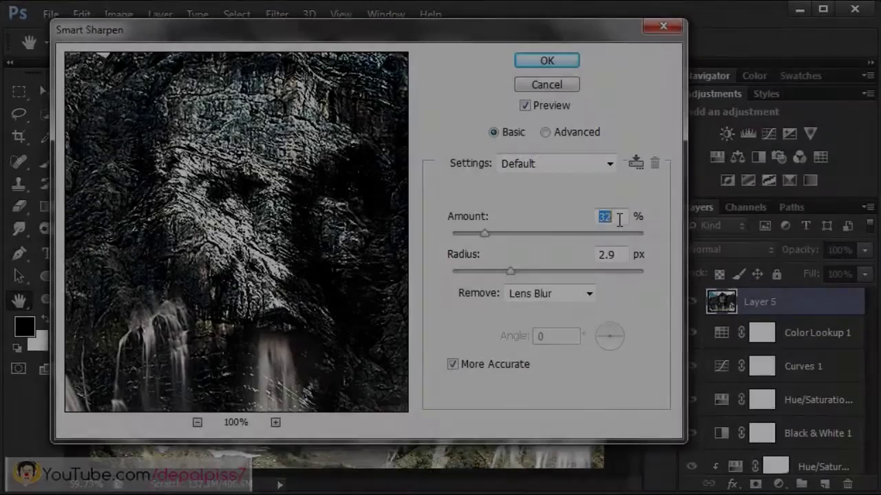
left_click(619, 219)
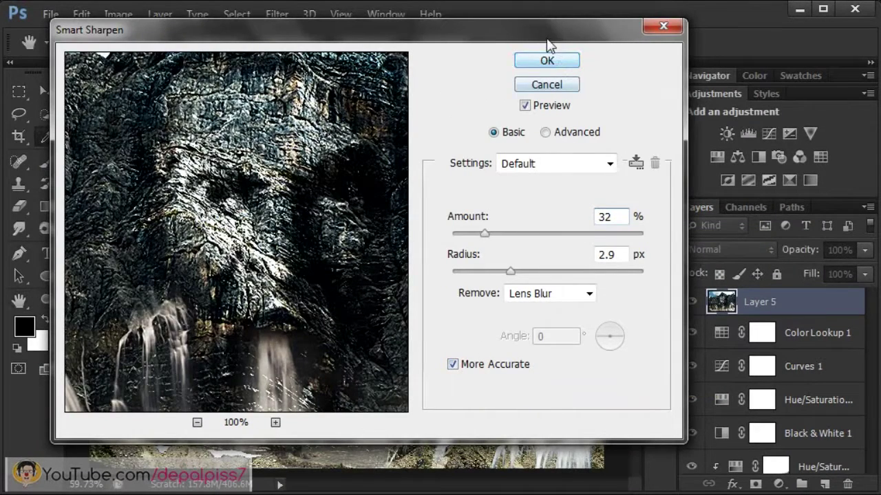
left_click(547, 61)
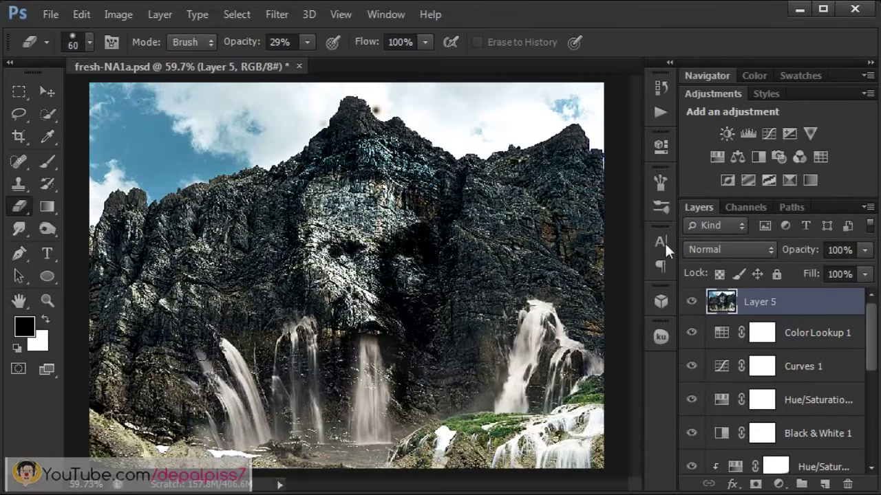
- Set Layer 5 to the Luminosity blend mode at 50% opacity
left_click(719, 251)
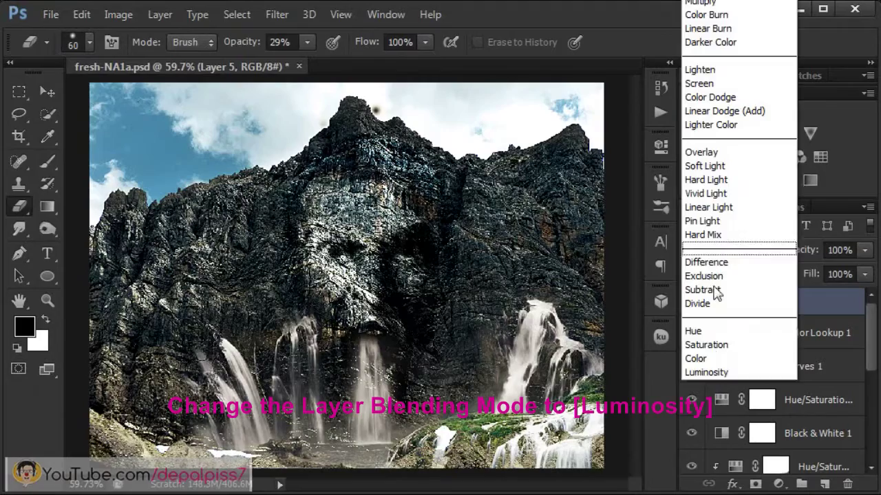
left_click(710, 371)
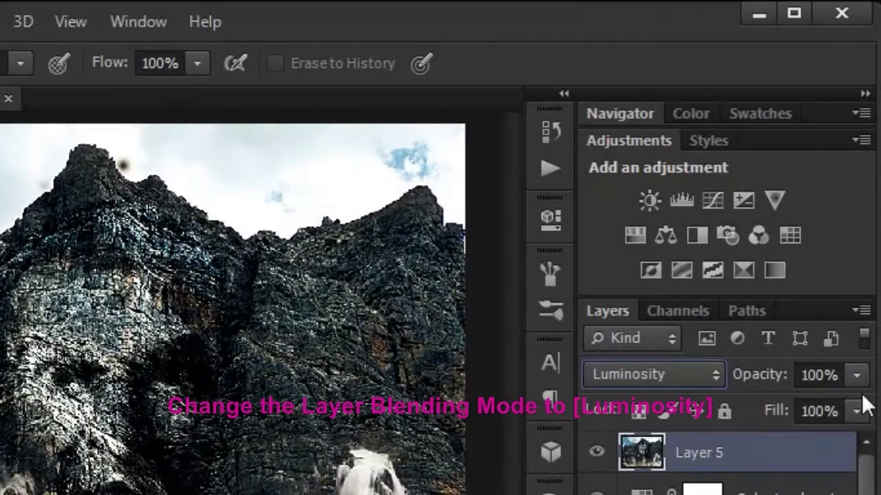
left_click(864, 250)
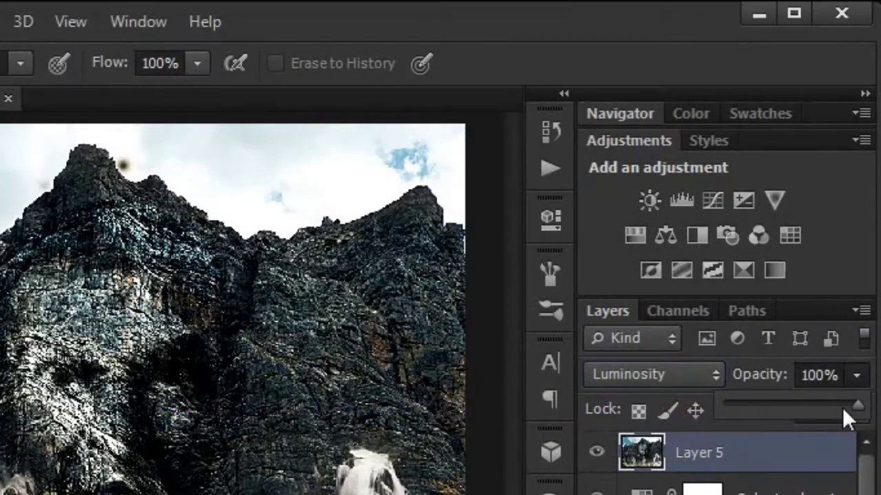
left_click_drag(854, 406, 776, 410)
double_click(806, 375)
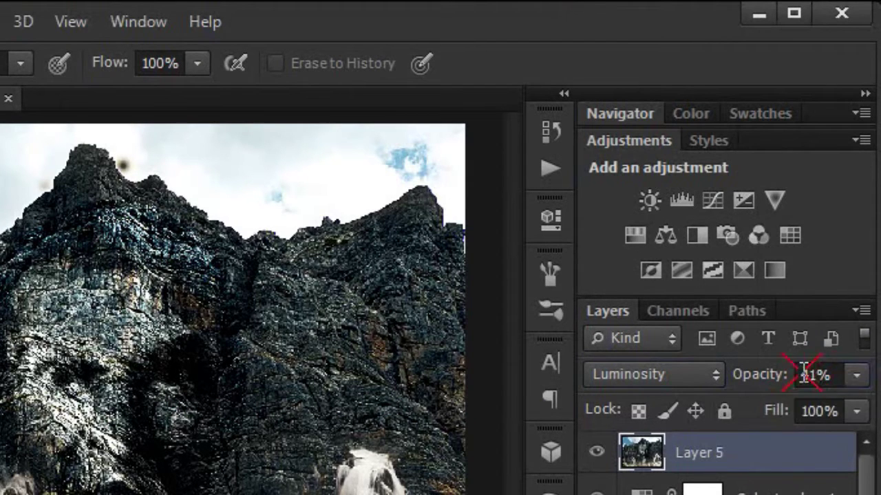
type("5")
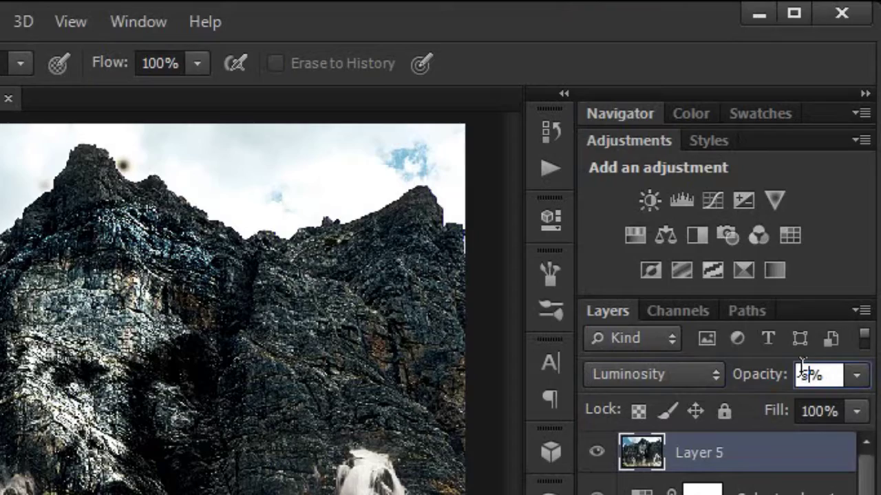
type("0")
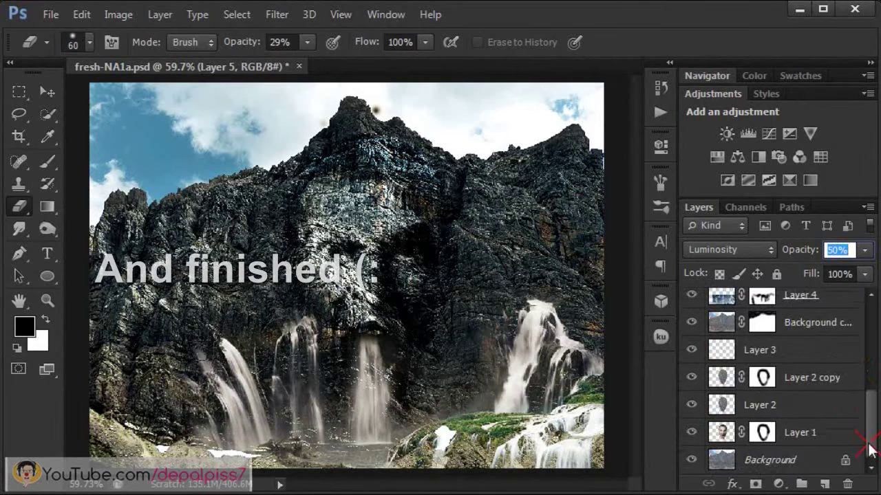
left_click_drag(870, 450, 872, 324)
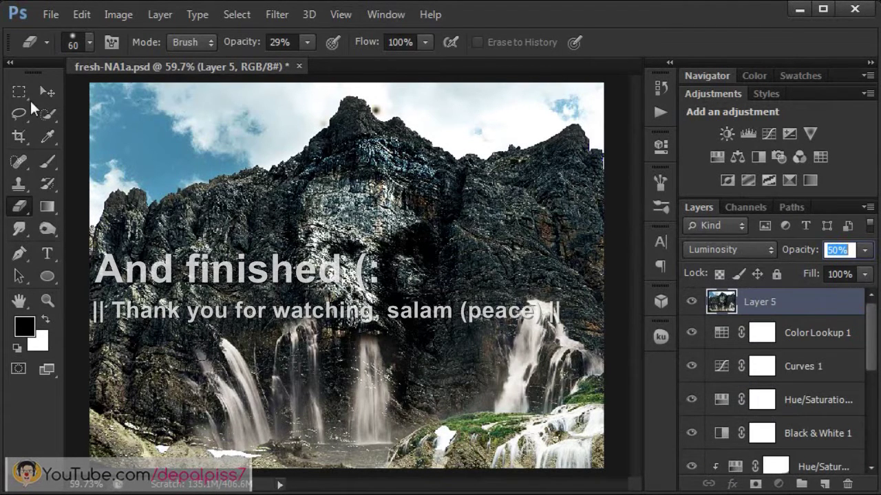
- Switch to the Move tool and save fresh-NA1a.psd
left_click(40, 98)
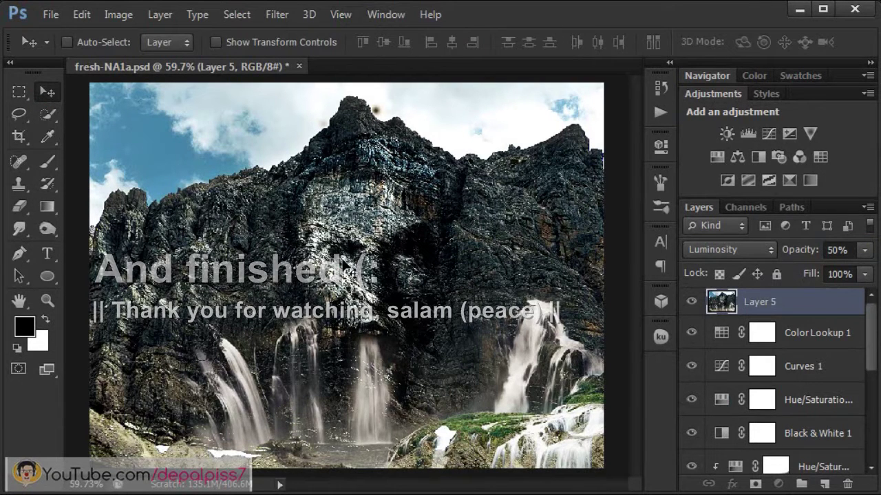
key("ctrl+s")
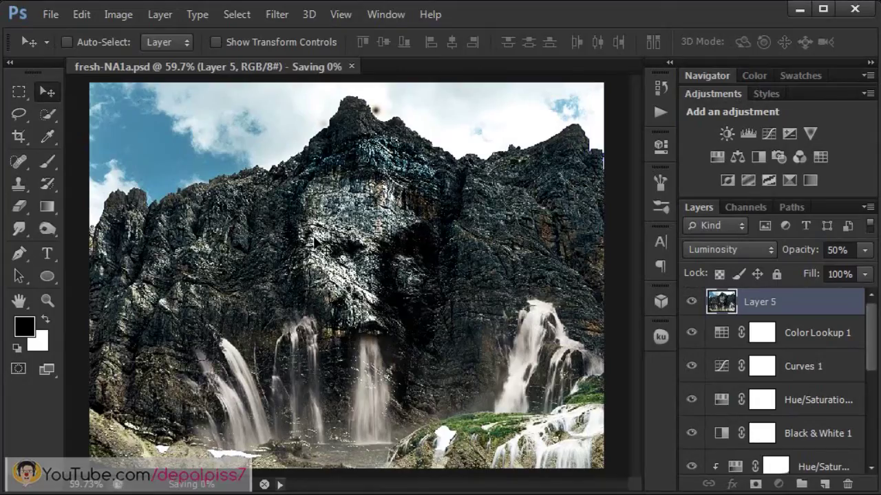